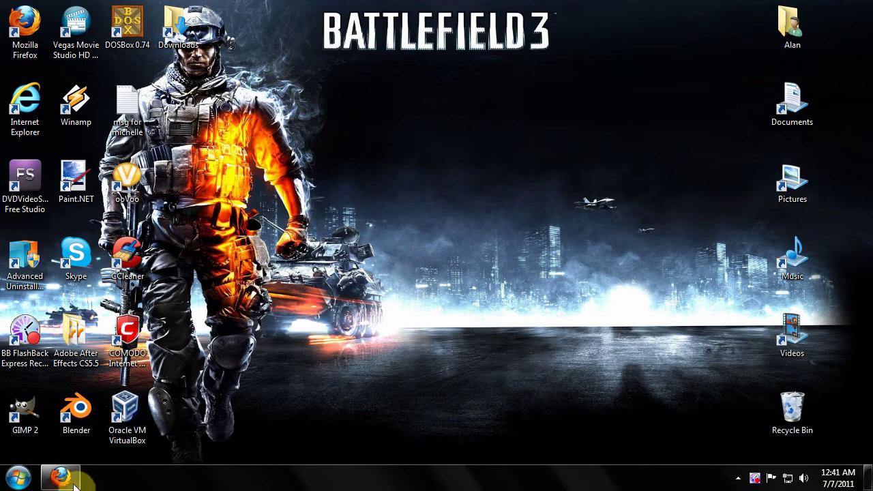
Launch COMODO Internet Security from the desktop, move its window higher, then close it
click(51, 481)
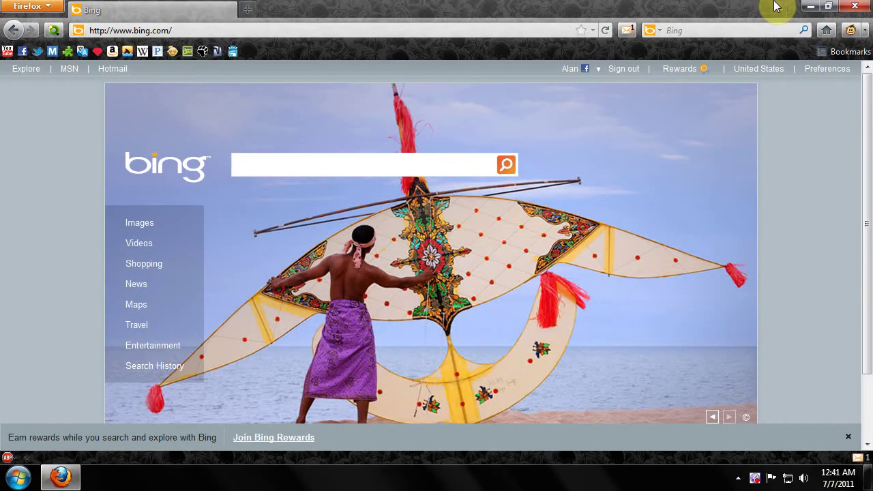
click(810, 6)
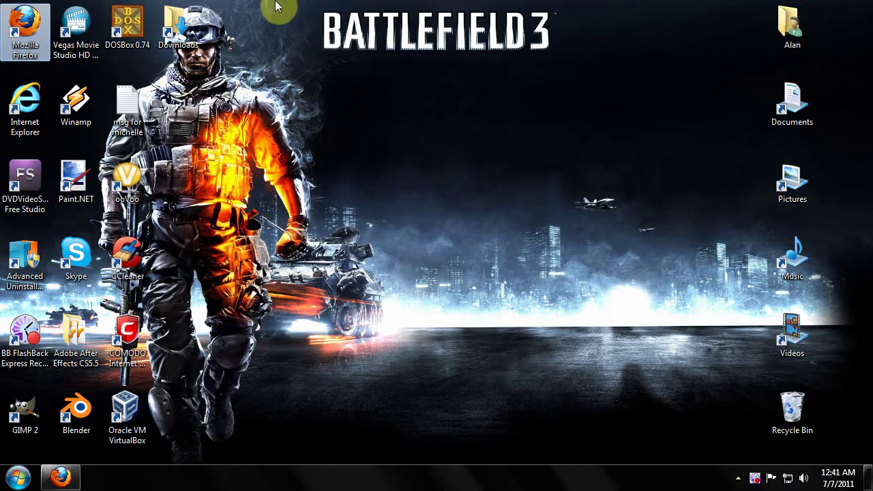
click(275, 6)
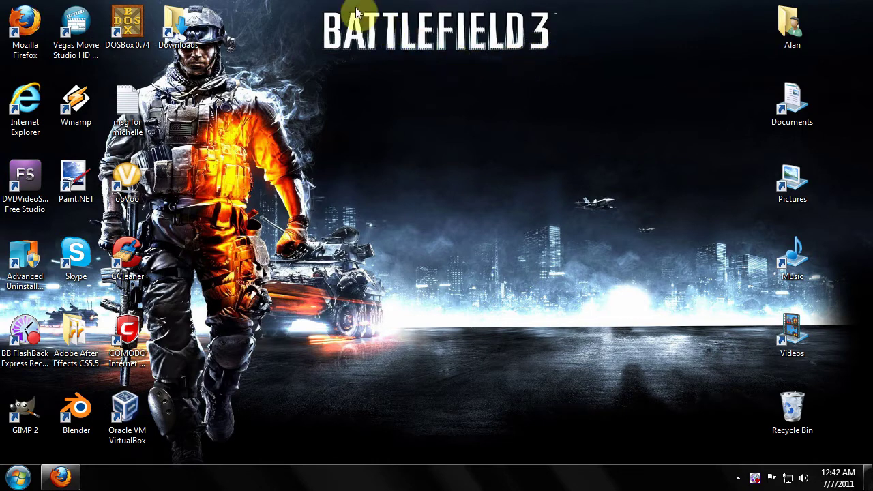
click(125, 332)
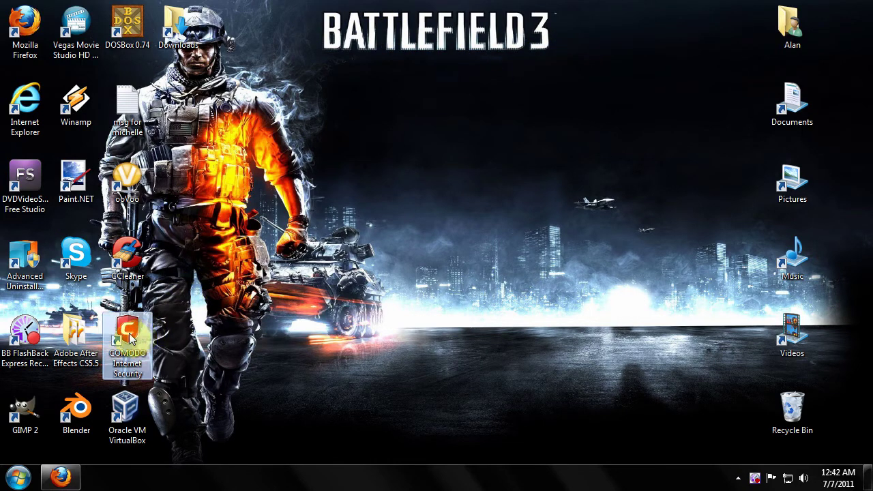
double_click(125, 332)
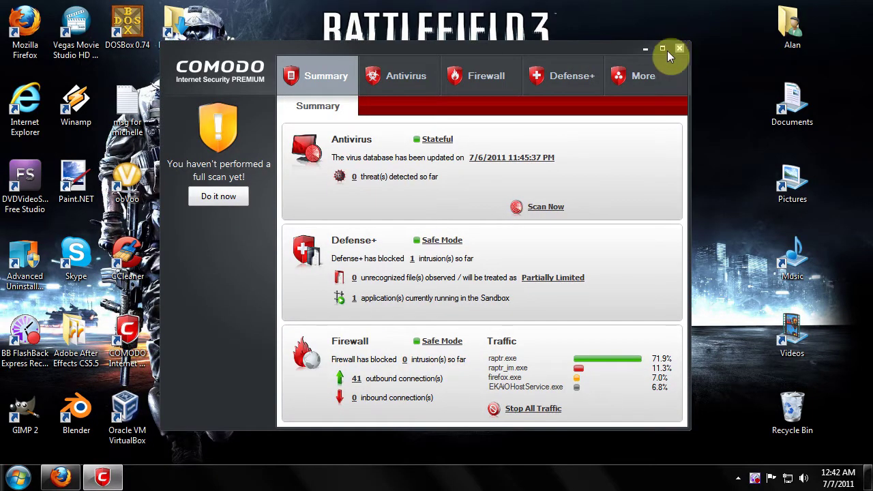
click(614, 51)
drag(615, 51, 618, 23)
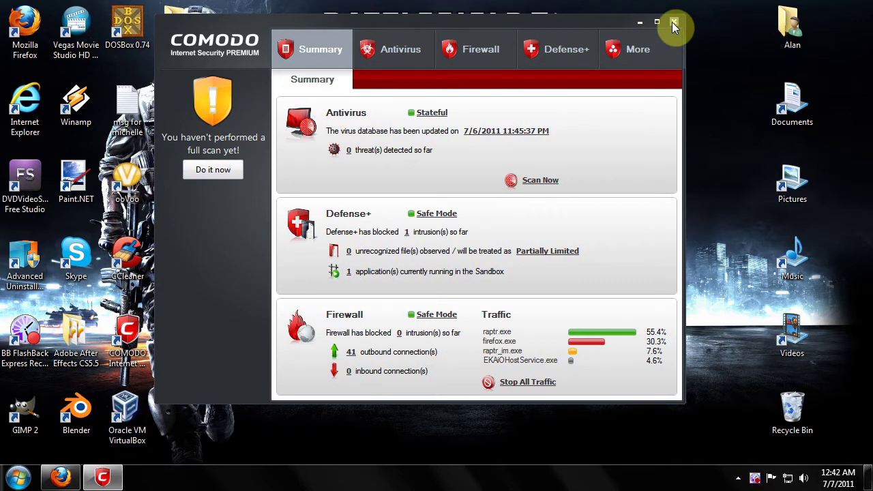
click(671, 22)
Search Bing for 'microsoft security essentials' and open the Microsoft Security Essentials result
click(60, 478)
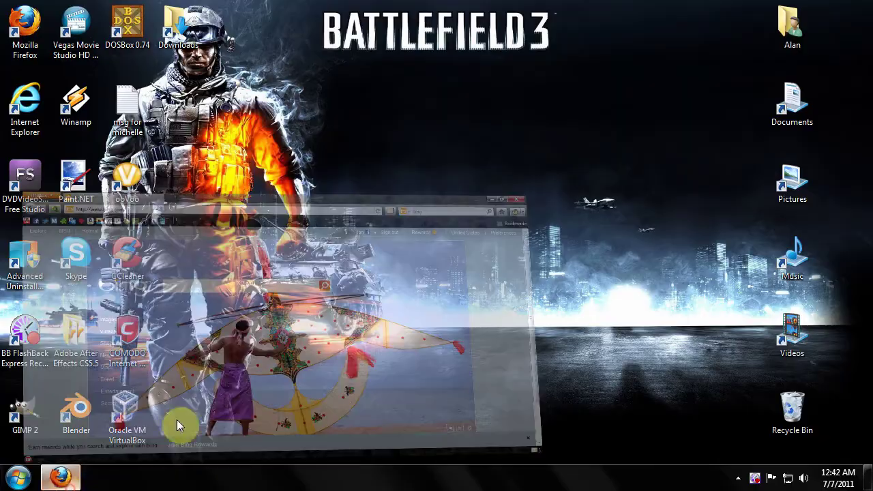
click(813, 6)
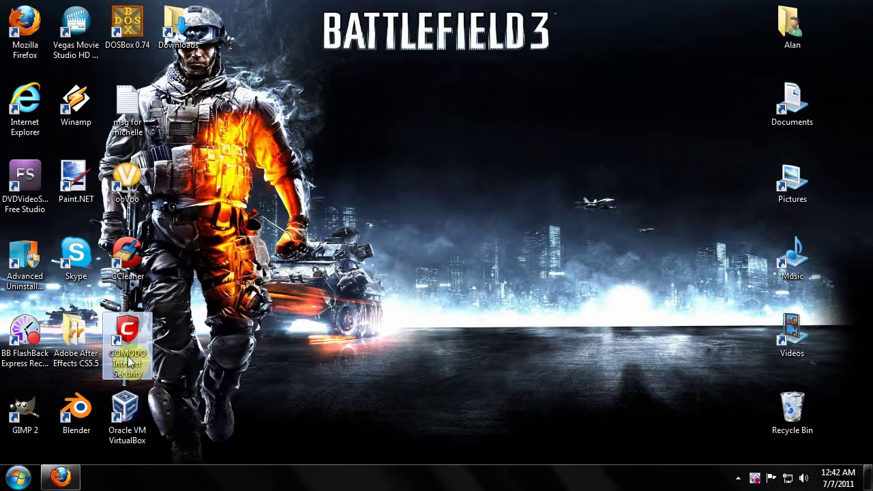
click(60, 477)
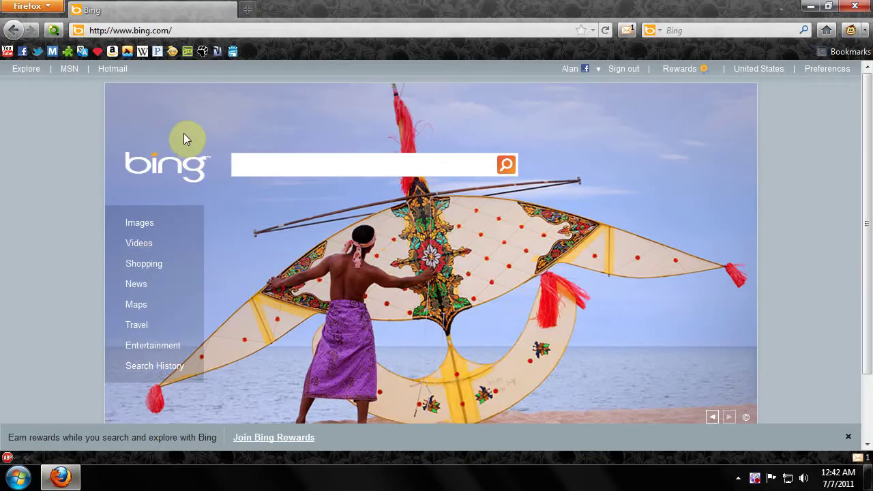
click(754, 30)
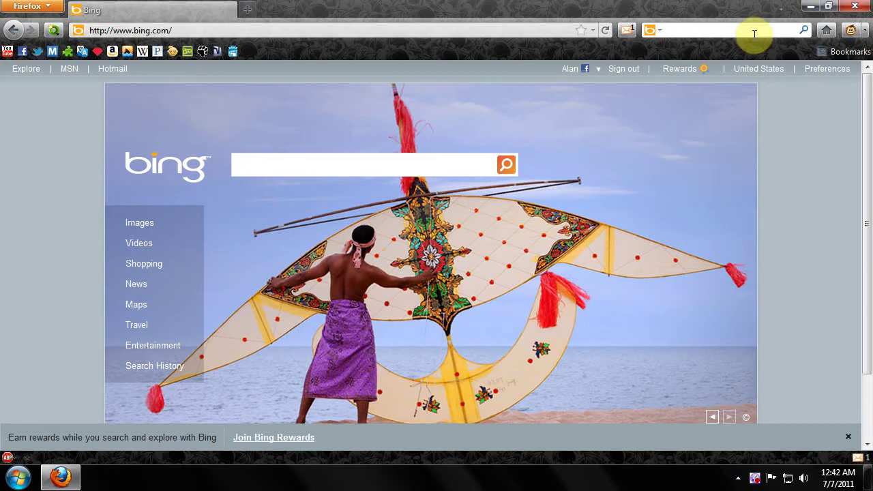
text(mic)
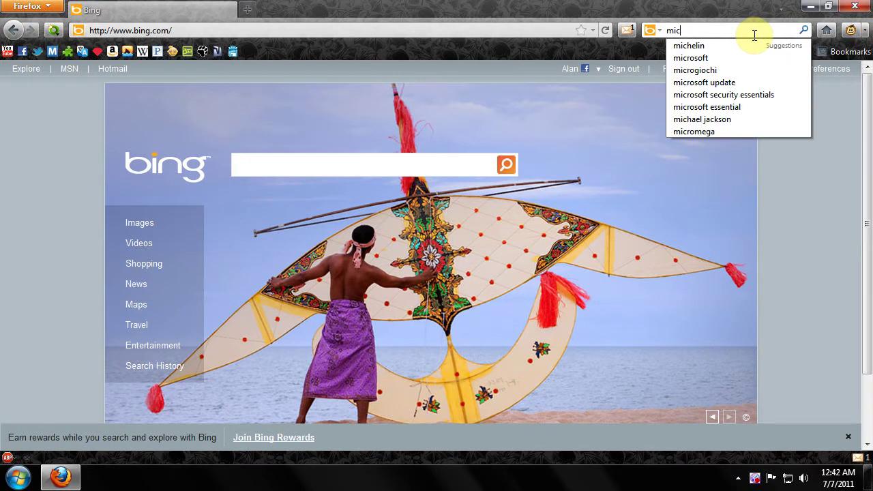
key(Down)
key(Down)
key(Down)
key(Down)
key(Down)
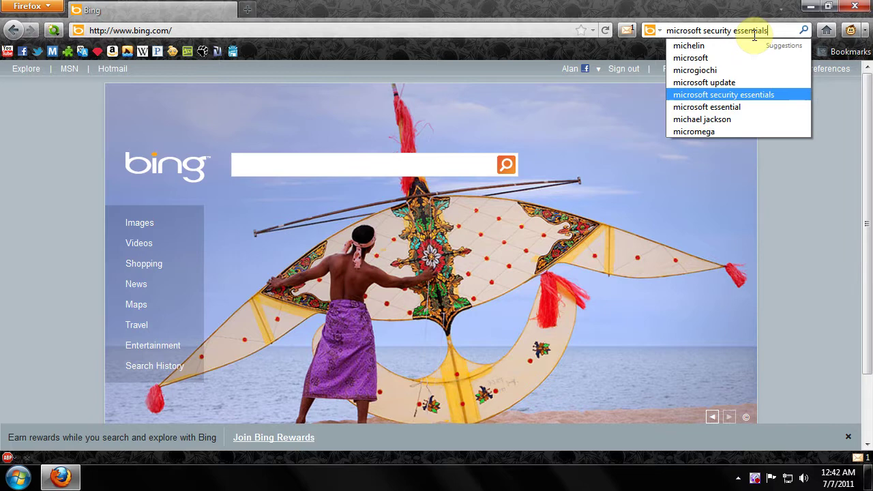
key(Return)
click(193, 185)
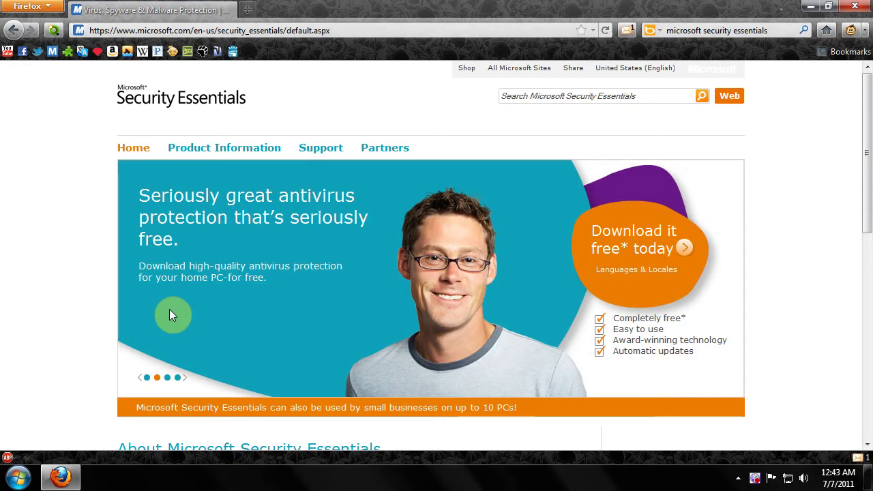
click(809, 6)
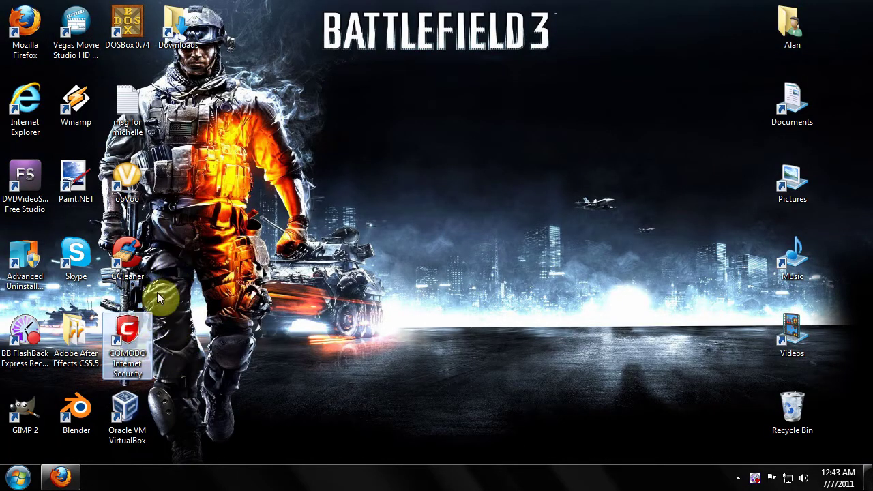
mouse_move(60, 477)
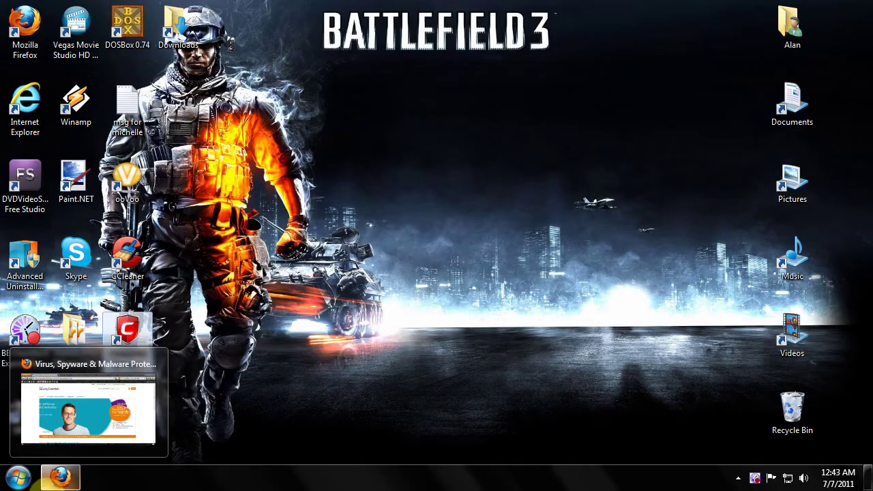
click(60, 477)
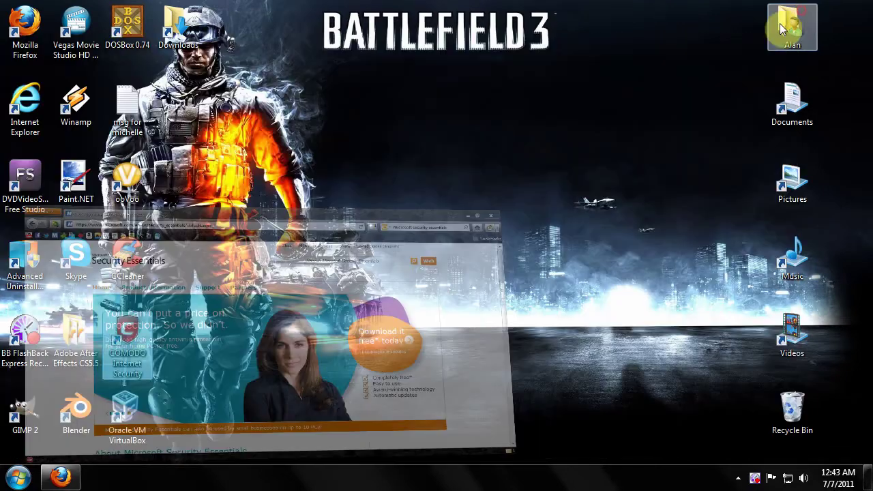
click(810, 6)
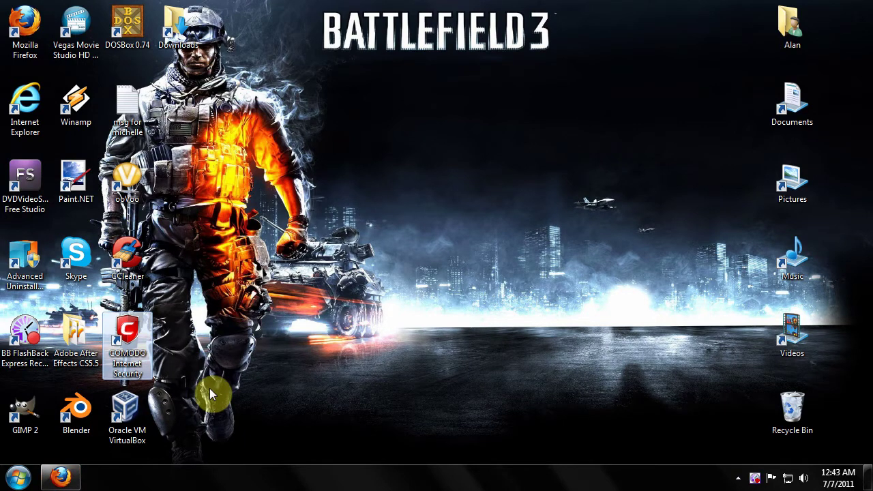
click(259, 354)
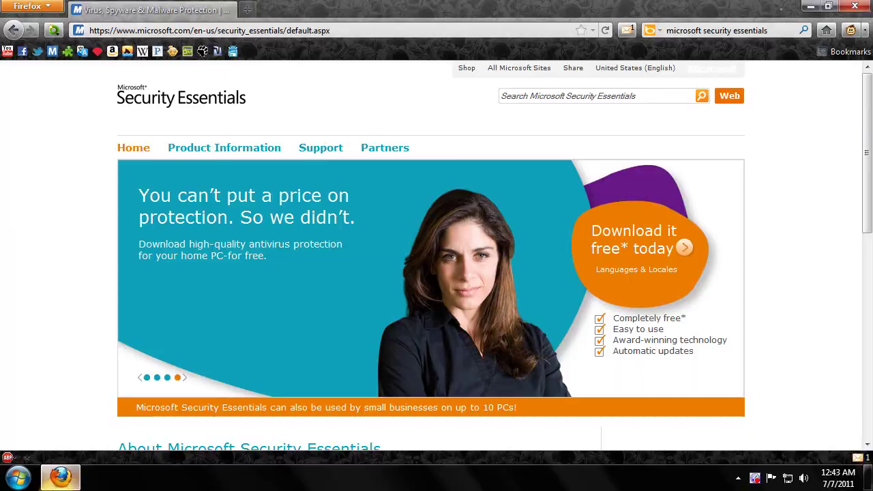
click(65, 479)
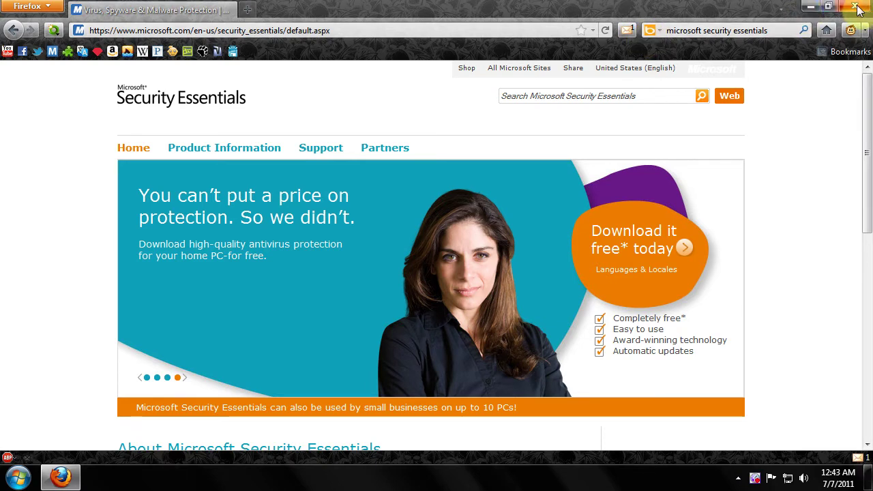
click(809, 6)
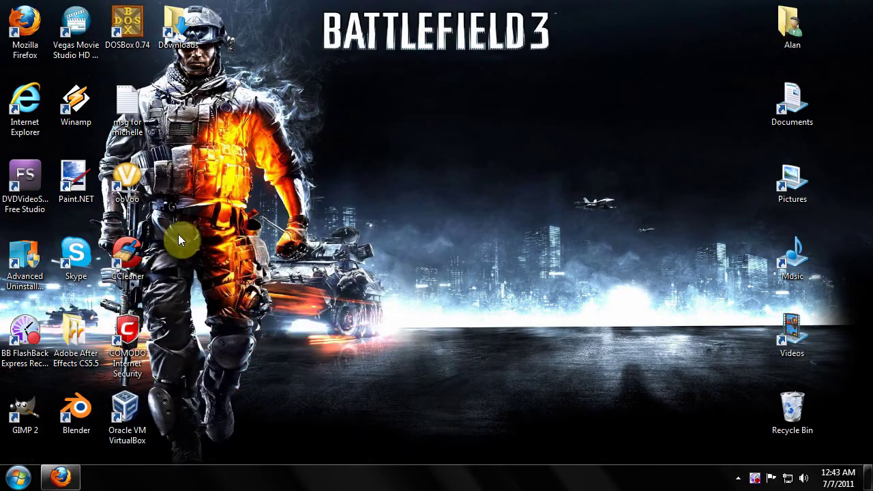
click(118, 344)
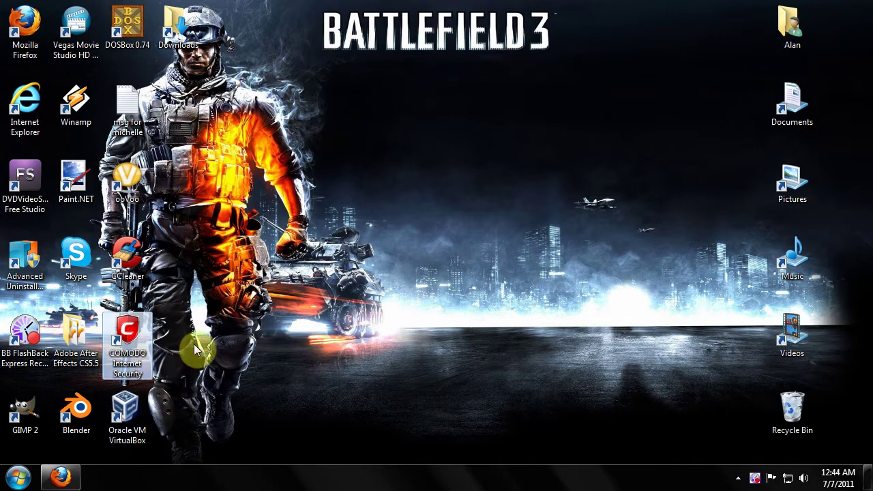
double_click(135, 345)
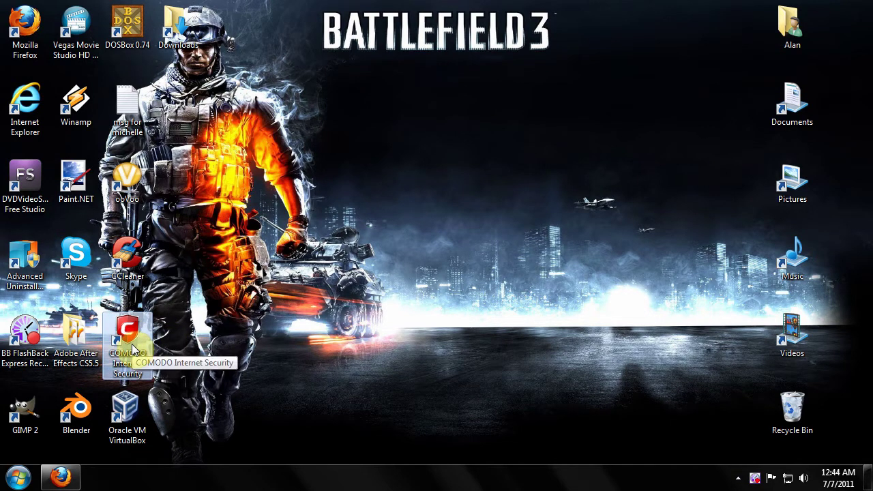
click(60, 477)
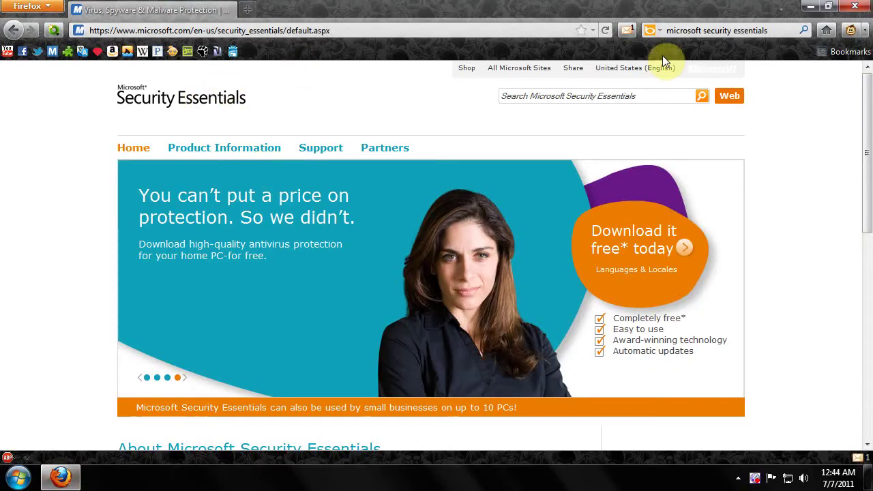
Go to comodo.com and open the free Comodo Internet Security product page, scrolling its features
click(487, 30)
text(co)
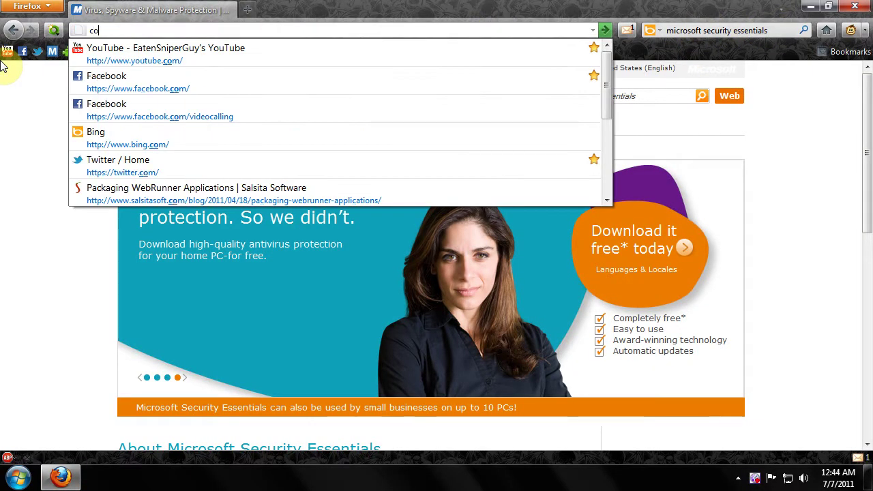
text(modo.com)
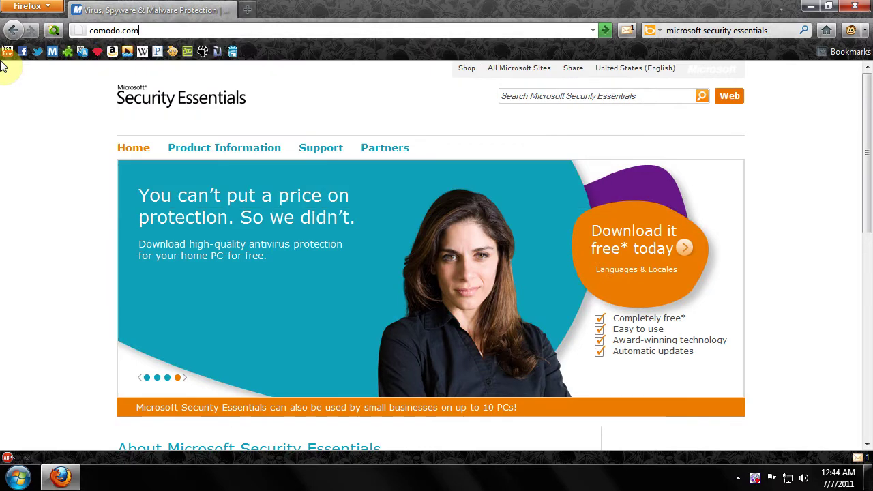
key(Return)
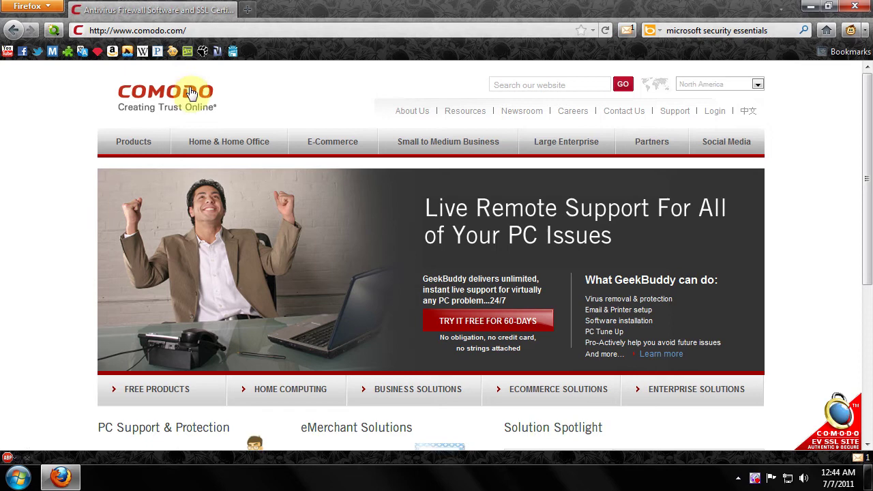
mouse_move(231, 141)
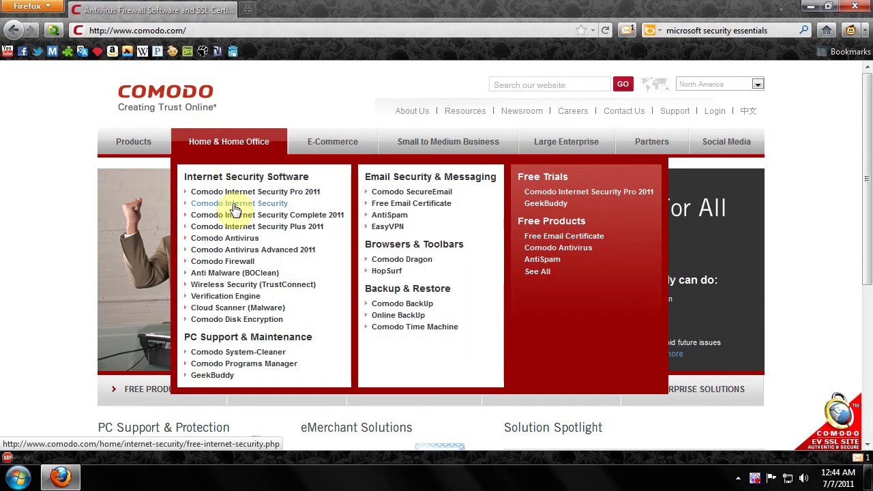
click(276, 209)
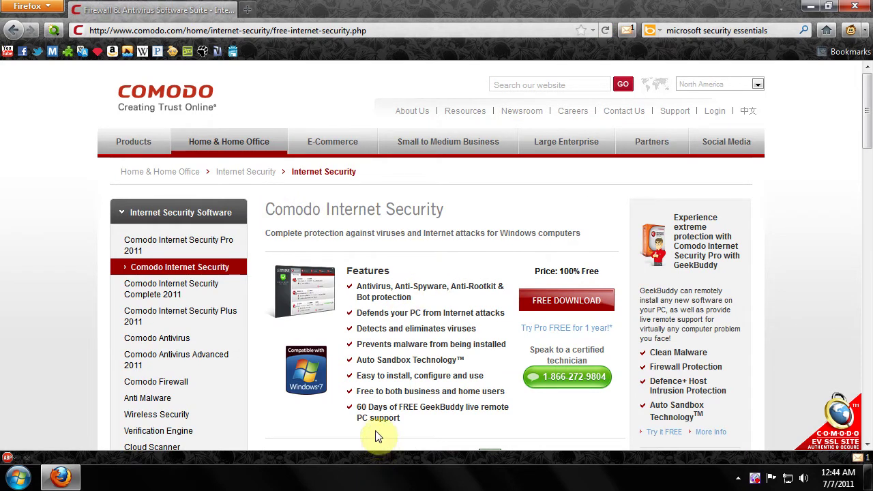
scroll(309, 384, down, 4)
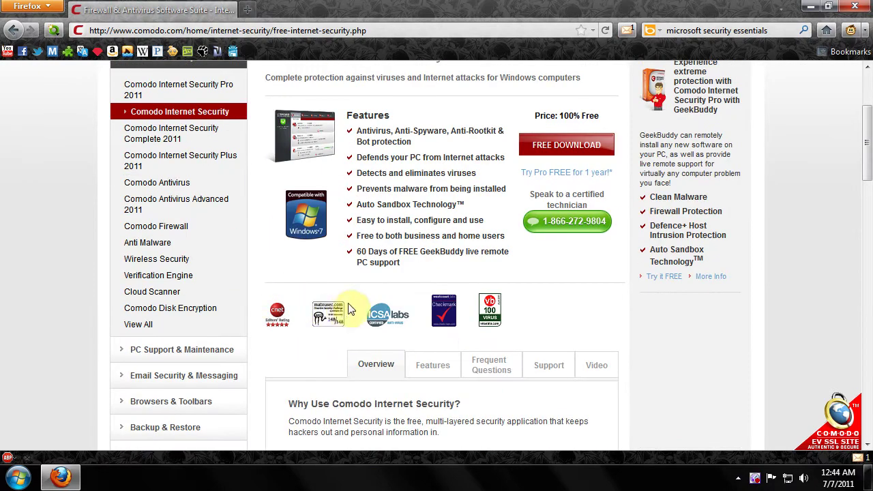
scroll(424, 269, up, 2)
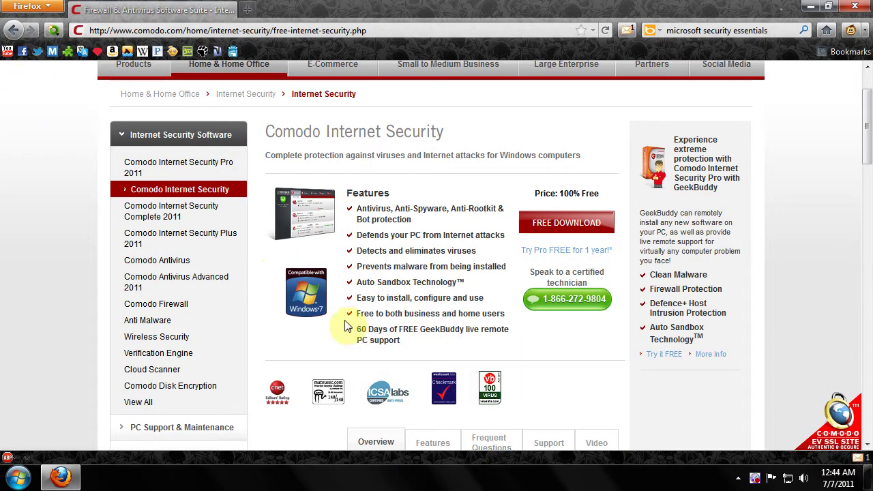
scroll(395, 330, down, 2)
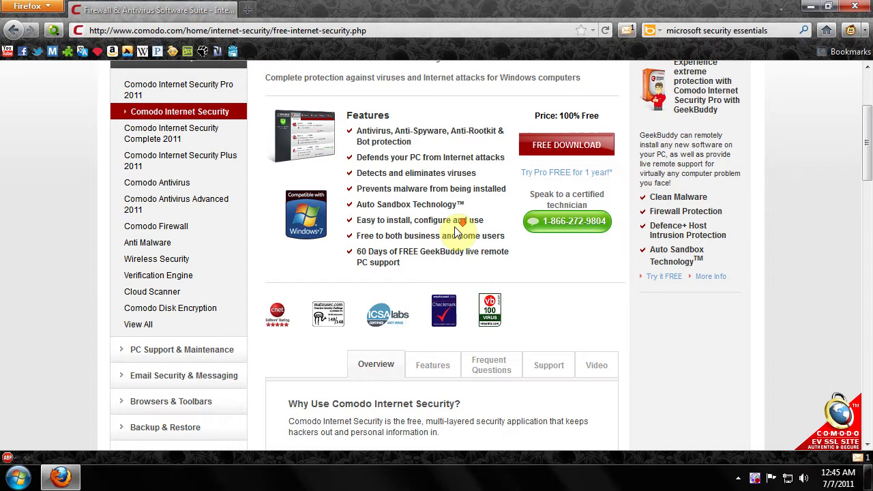
scroll(454, 230, down, 2)
scroll(356, 164, up, 4)
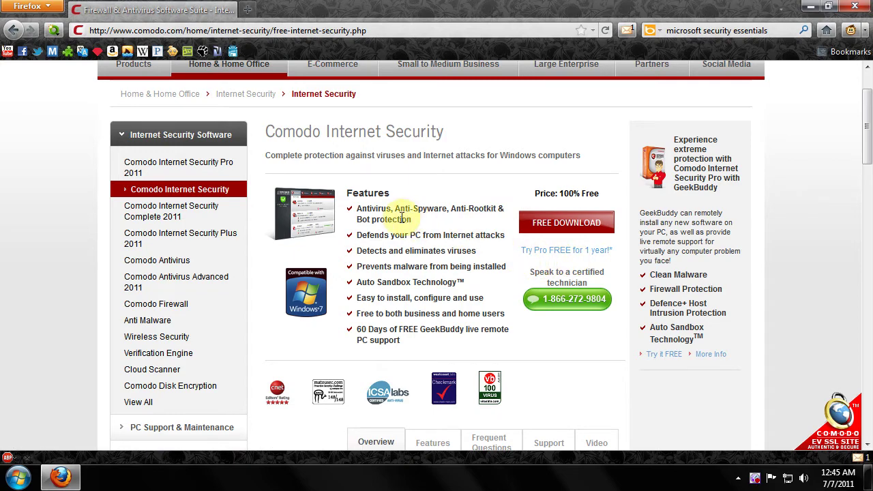
Open the Comodo Internet Security Pro 2011 page and highlight its Remote Security & System Support feature
click(218, 171)
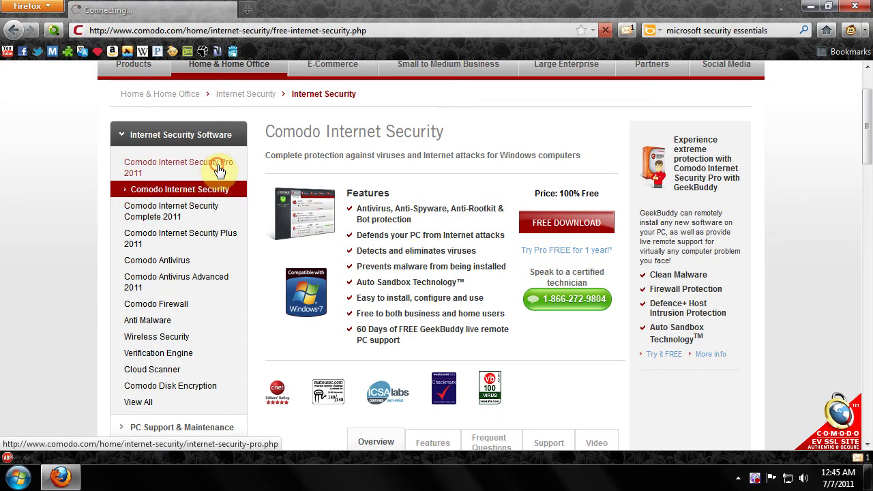
scroll(371, 289, down, 2)
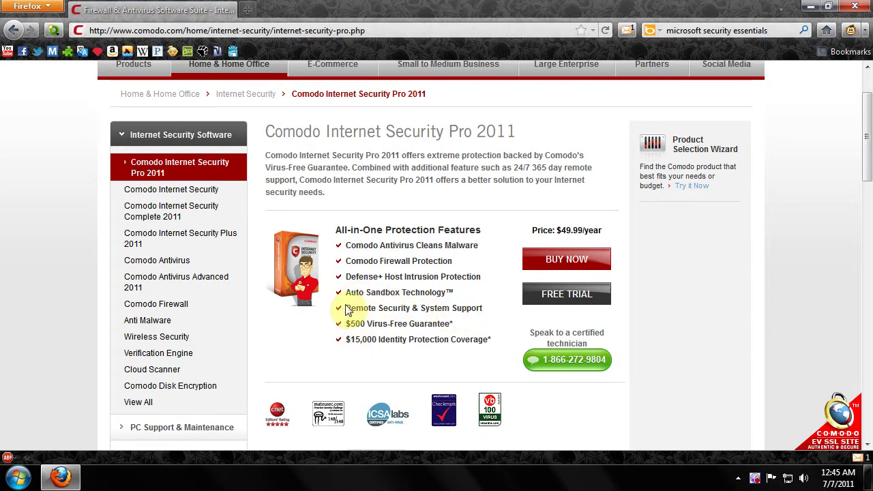
drag(346, 310, 345, 247)
click(485, 318)
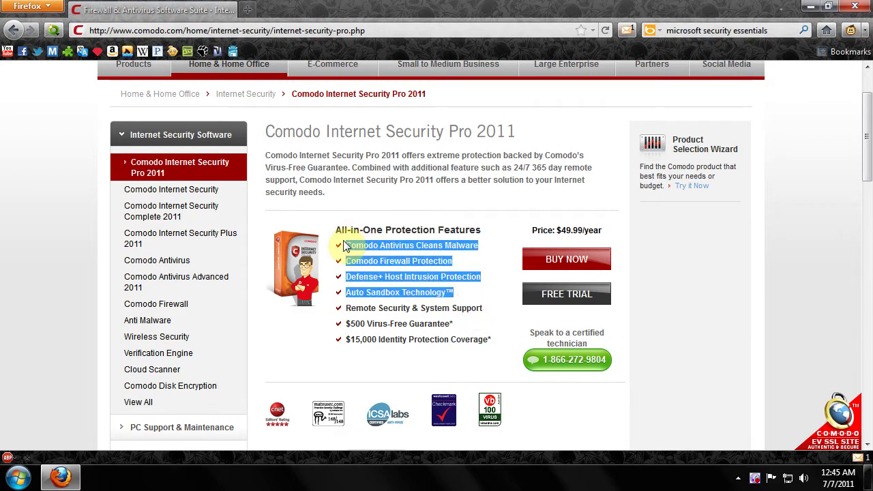
click(345, 247)
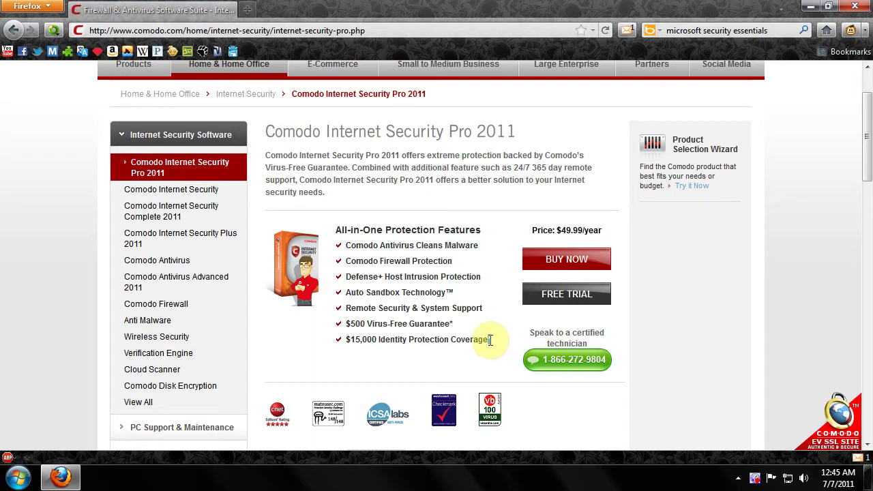
Dismiss the Windows color-scheme prompt, highlight the $15,000 Identity Protection Coverage line, and open Complete 2011
drag(490, 340, 347, 350)
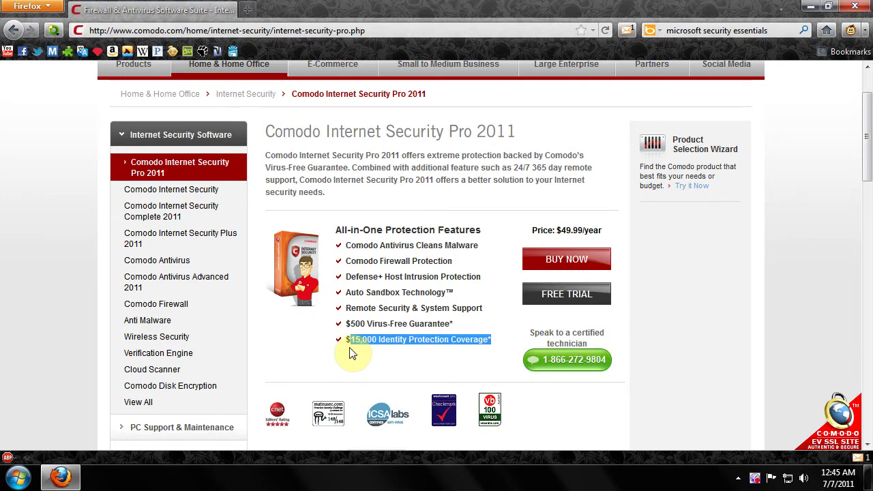
click(347, 351)
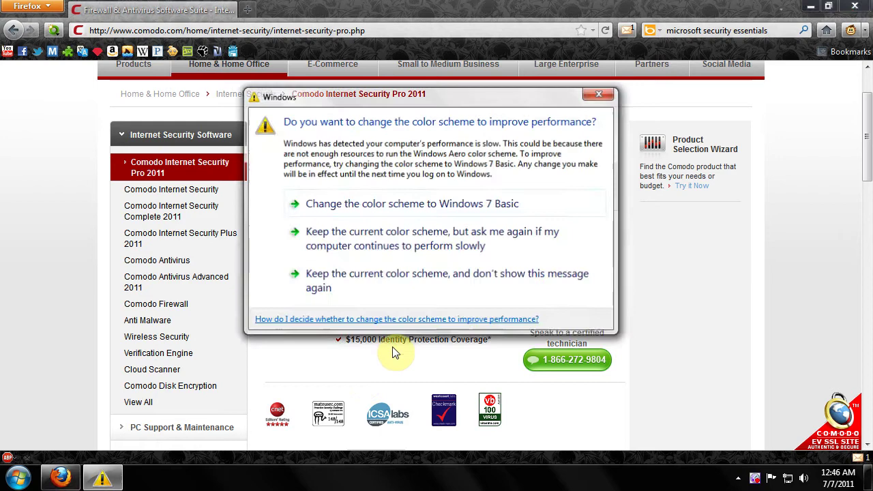
click(590, 93)
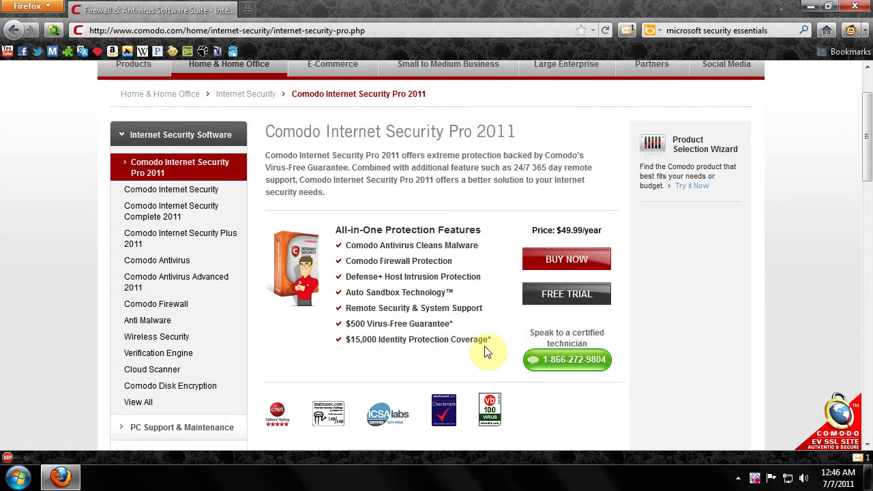
drag(488, 340, 342, 339)
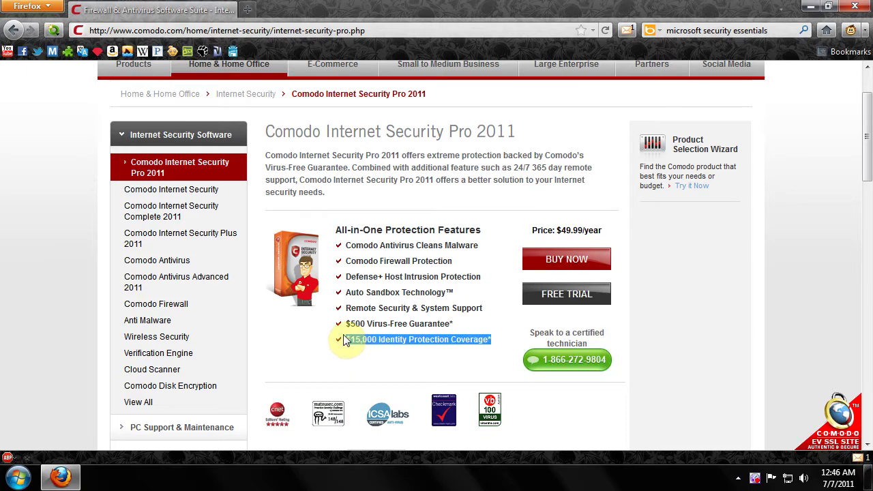
click(345, 340)
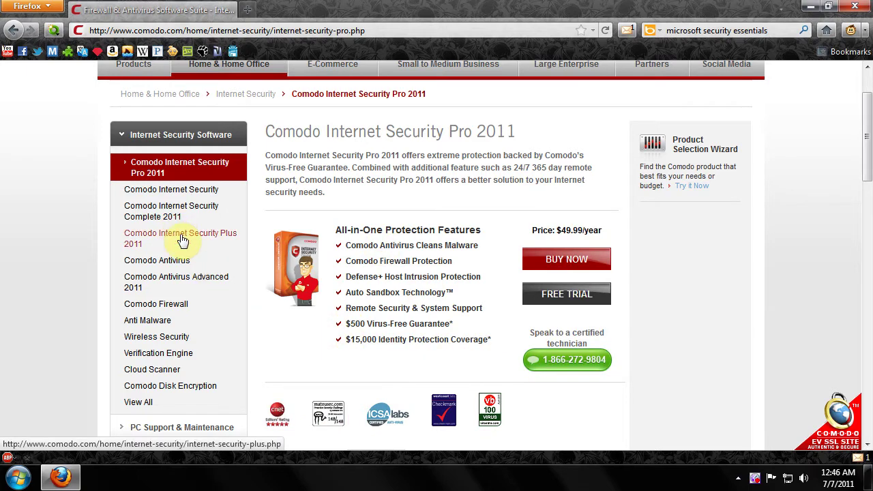
click(173, 209)
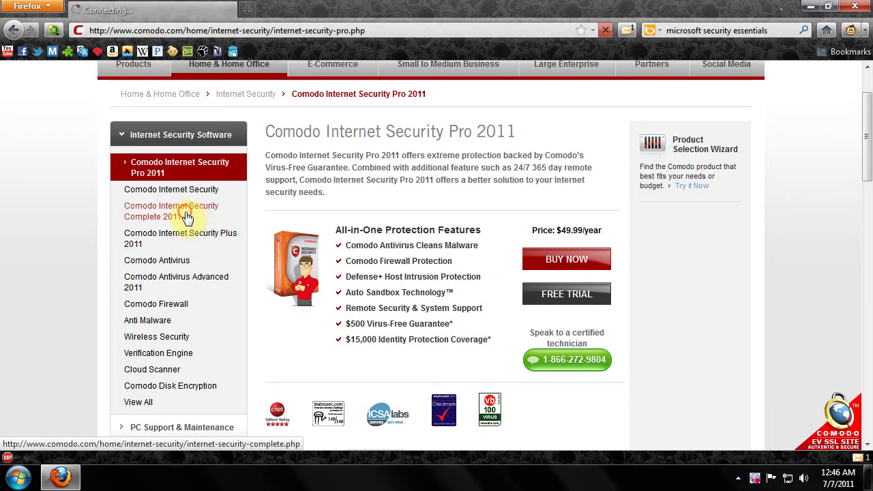
Scroll the $69.99 Complete 2011 page, then return to the free Comodo Internet Security page
scroll(264, 374, down, 4)
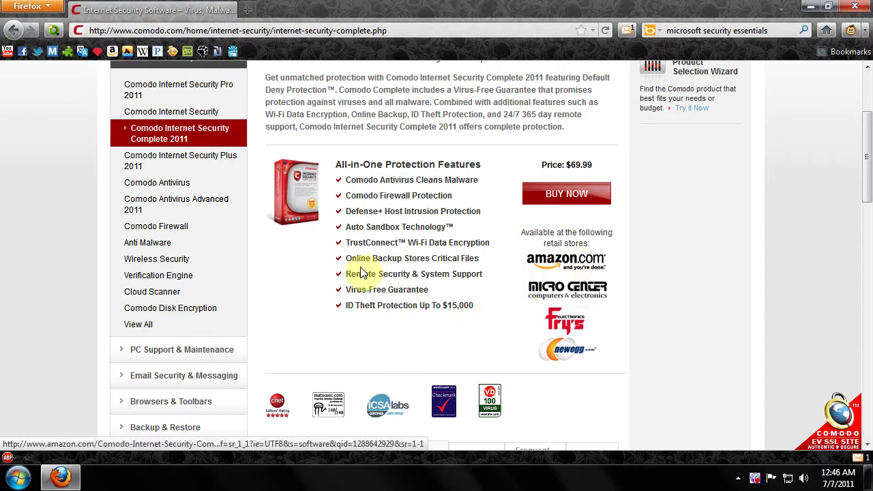
click(160, 111)
right_click(159, 112)
click(13, 159)
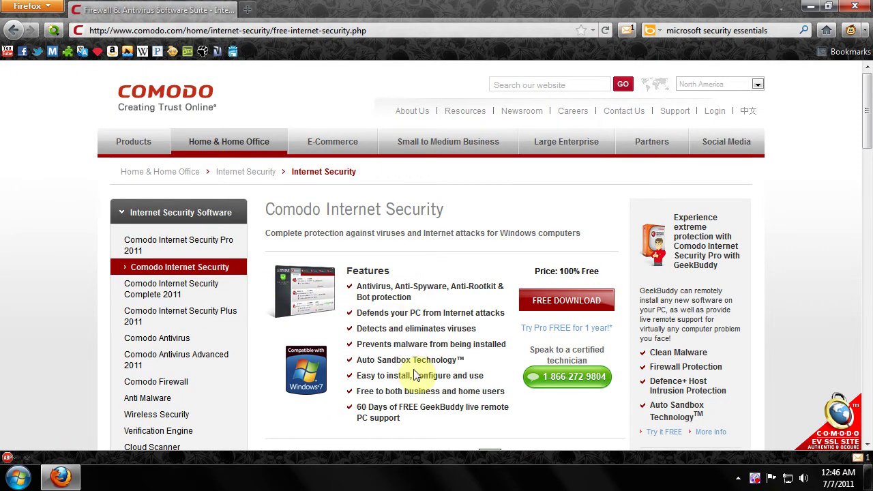
scroll(419, 364, down, 4)
scroll(415, 259, down, 6)
scroll(413, 293, up, 8)
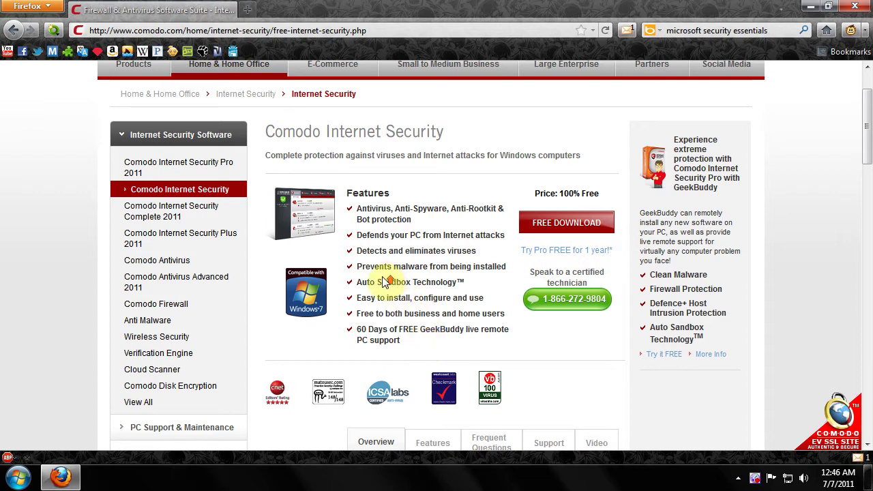
scroll(392, 286, up, 2)
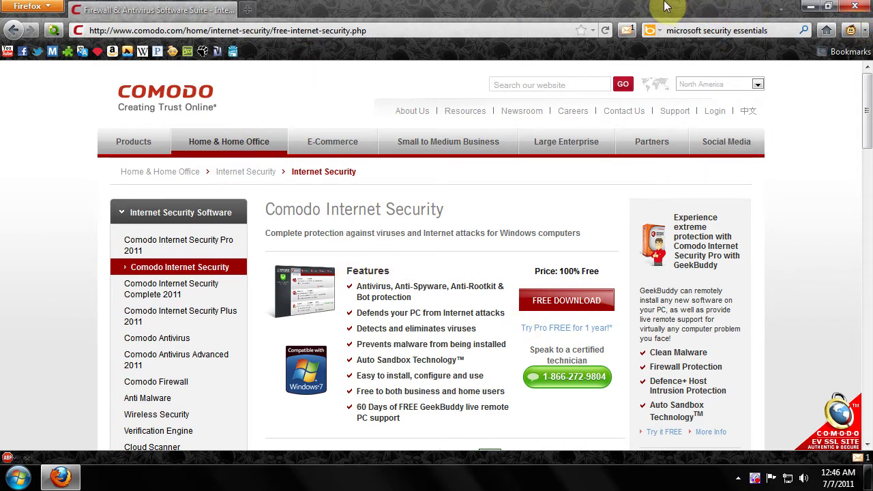
Close Firefox and relaunch Comodo Internet Security from its desktop shortcut
click(854, 6)
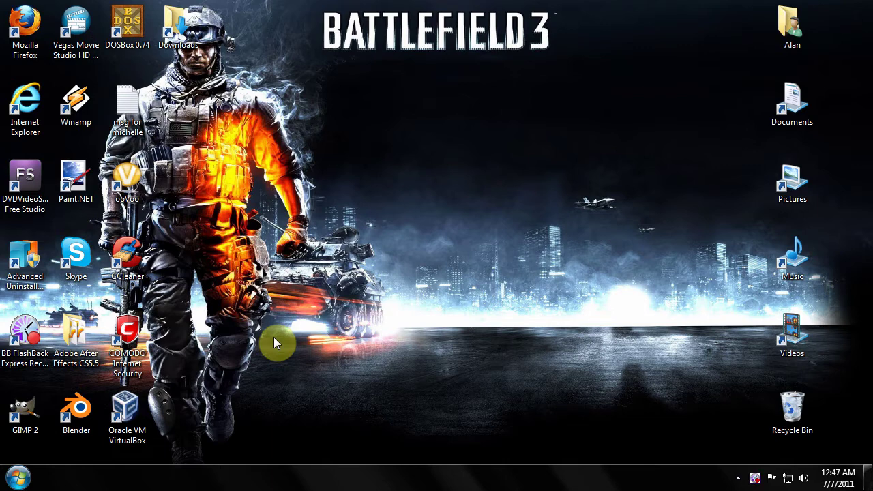
double_click(125, 329)
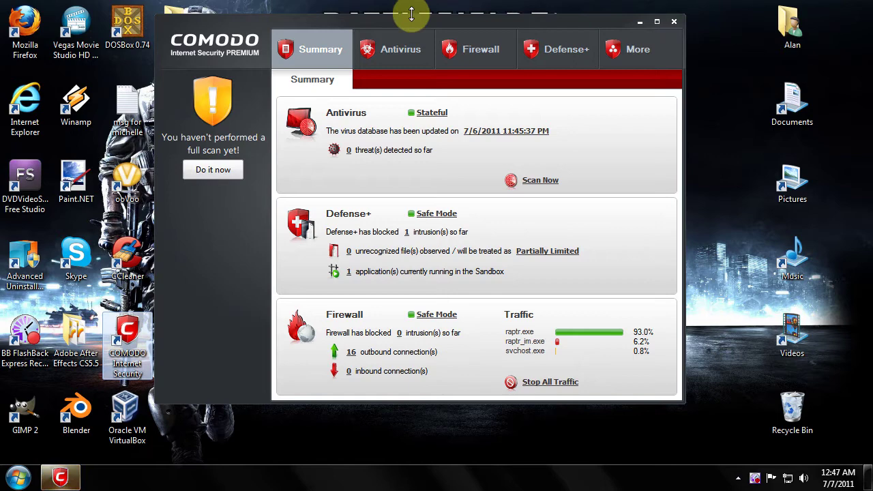
Bring the Comodo window to the front and reposition it on the desktop
click(402, 26)
drag(415, 53, 418, 122)
click(418, 124)
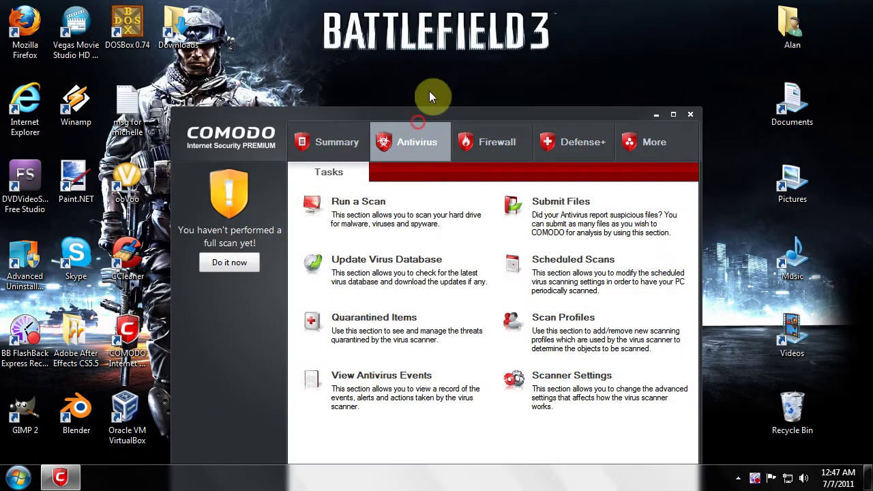
click(361, 130)
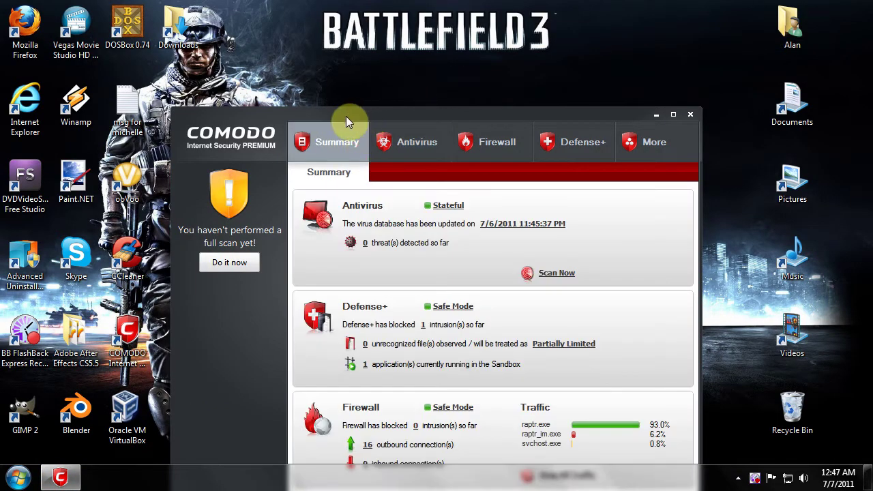
drag(277, 121, 260, 65)
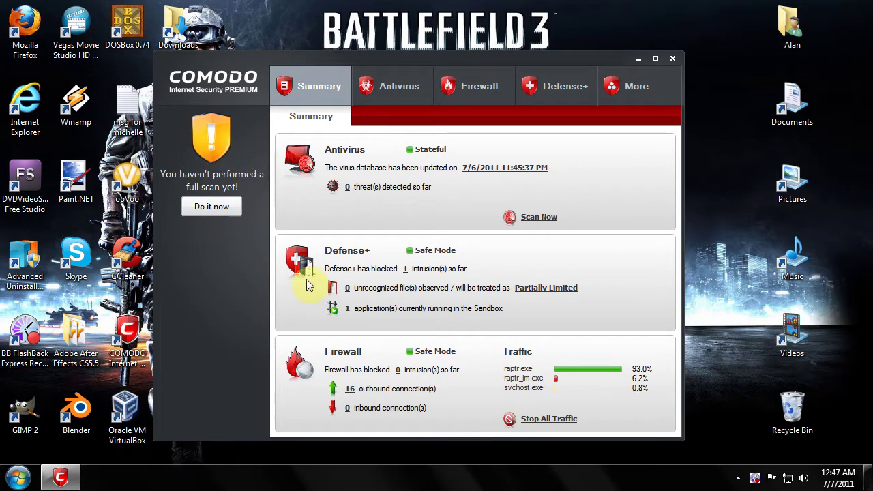
Browse the Antivirus, Firewall, Defense+ and More task lists, ending back on Summary
click(417, 102)
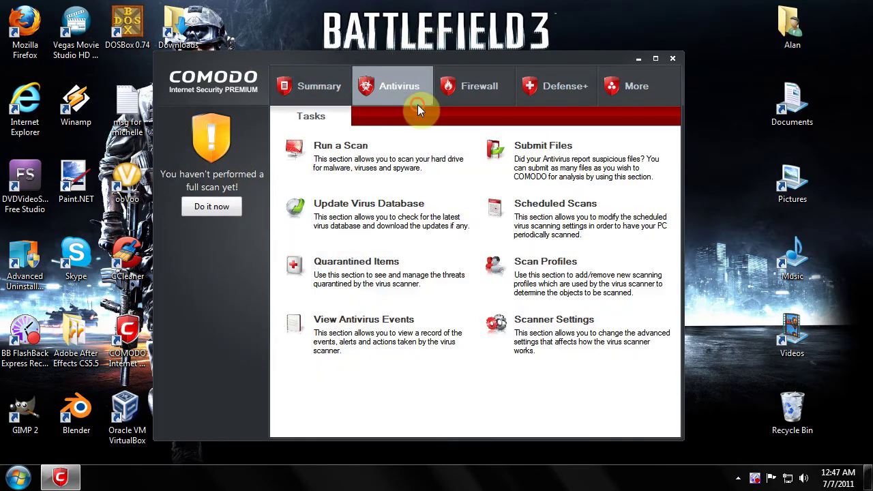
click(473, 85)
click(583, 87)
click(641, 80)
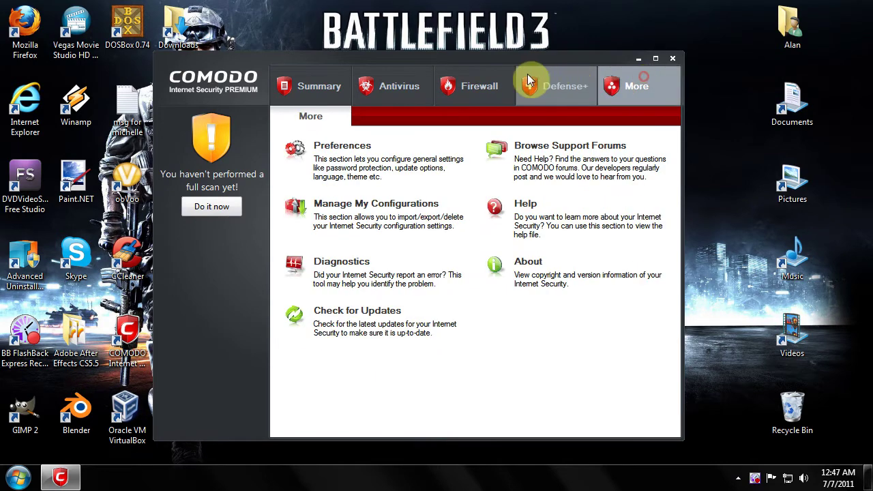
click(469, 88)
click(332, 89)
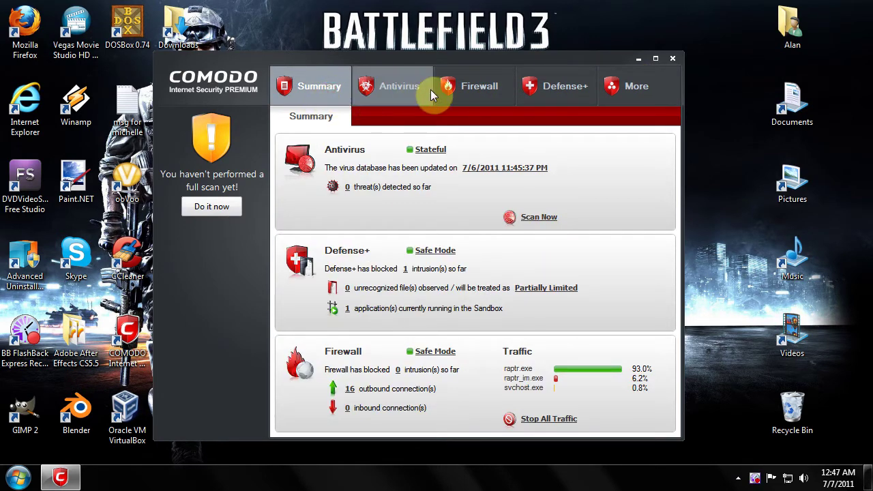
click(409, 101)
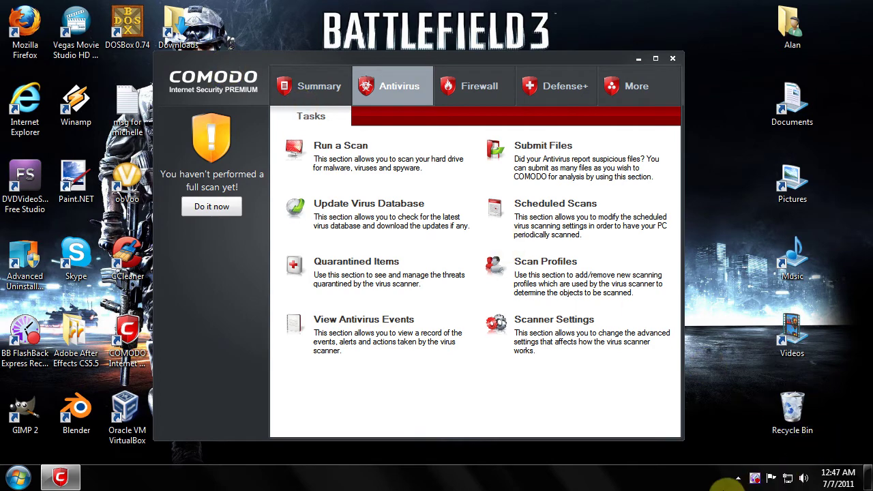
click(311, 98)
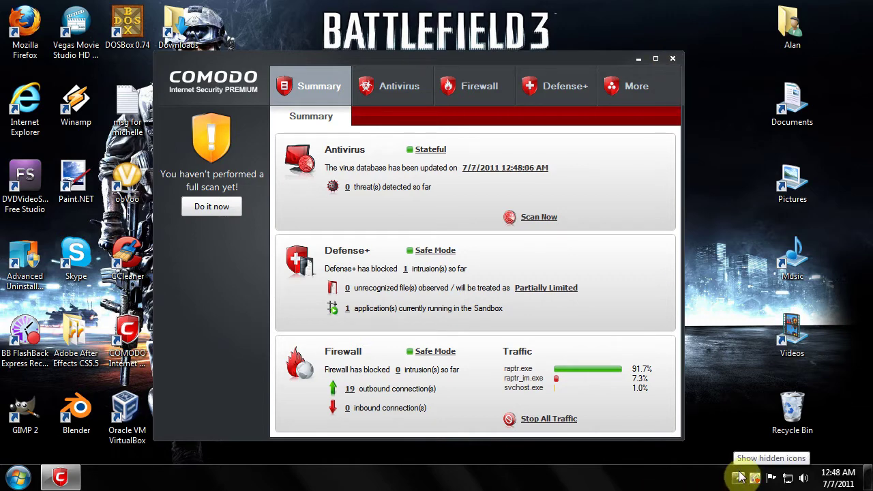
click(737, 478)
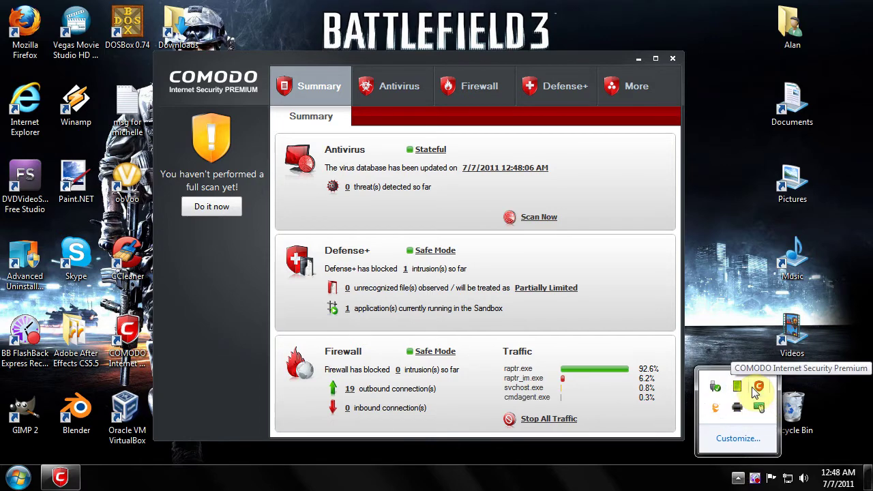
right_click(761, 385)
mouse_move(791, 347)
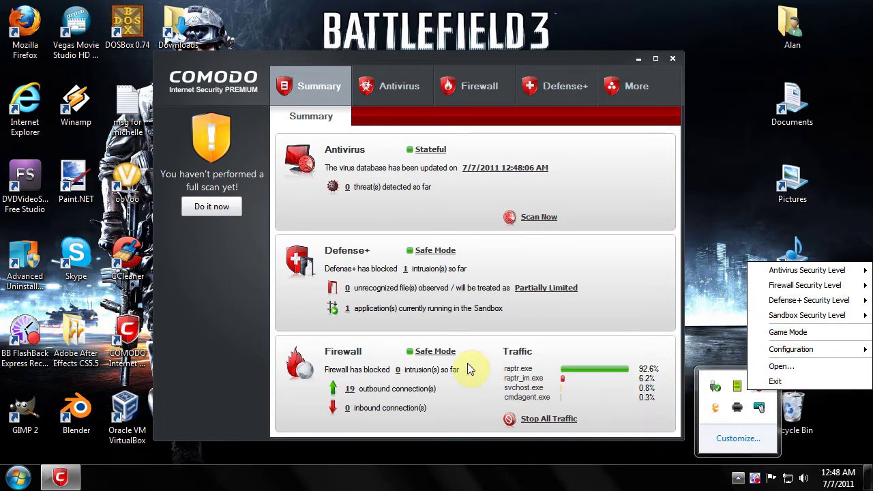
click(550, 304)
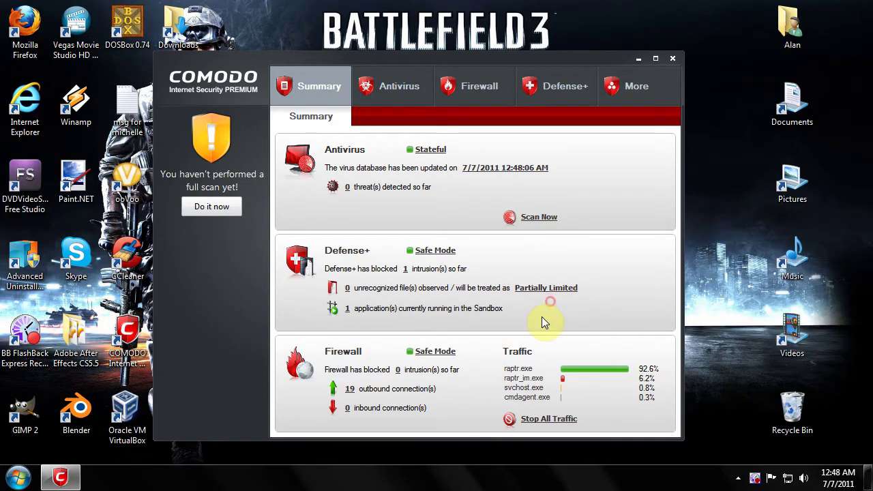
Use the Firewall's Stealth Ports Wizard to block all incoming connections and stealth ports for everyone
click(470, 104)
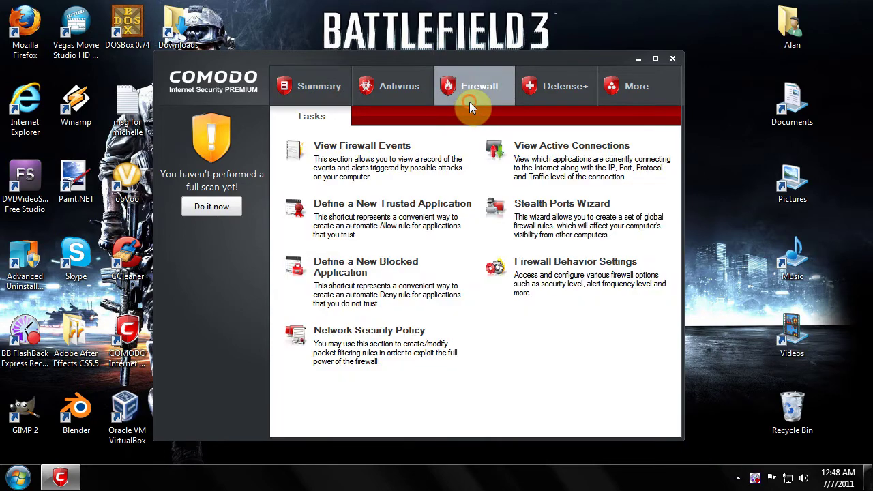
click(557, 208)
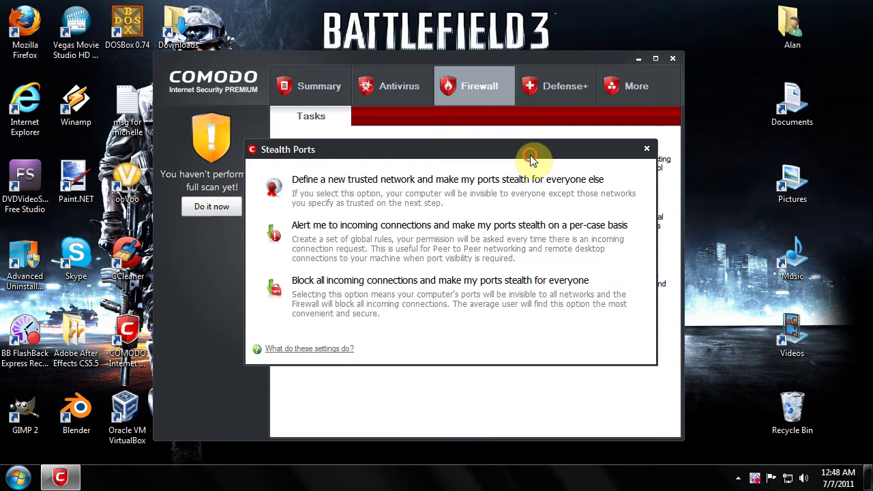
drag(531, 156, 538, 121)
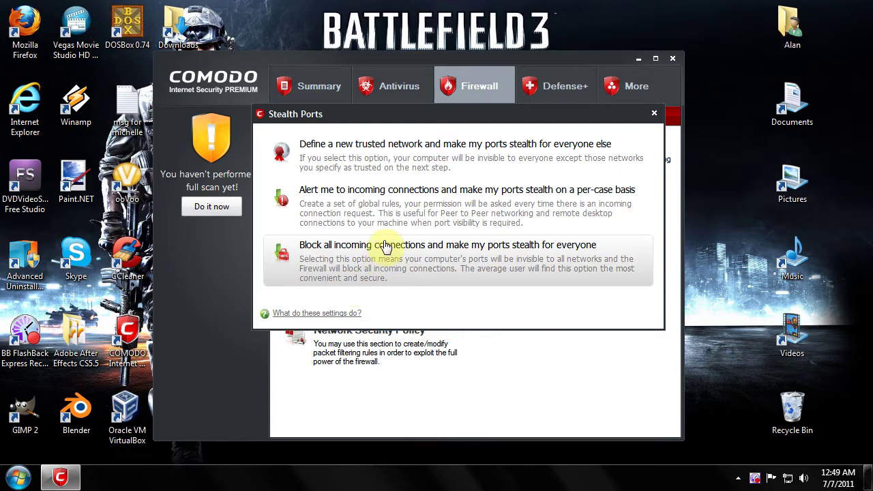
click(386, 208)
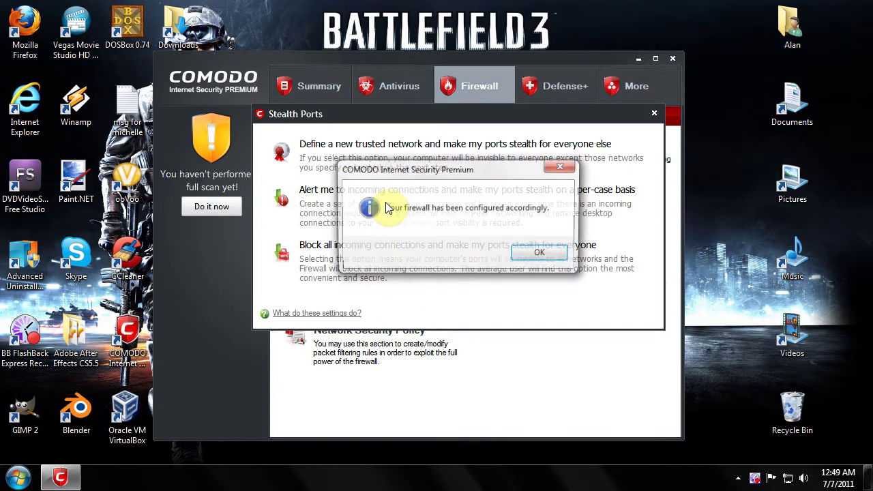
click(538, 252)
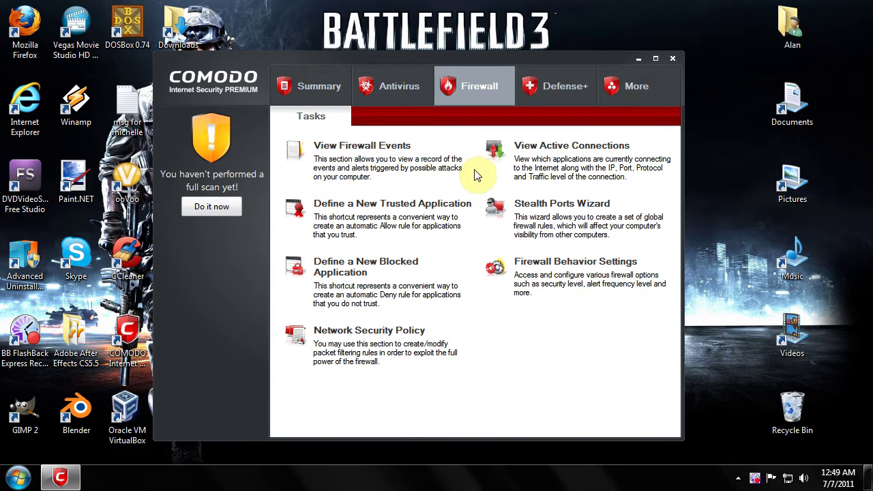
In Defense+ Sandbox Settings, leave 'Automatically detect installers/updaters' unchecked, save, and return to Summary
click(536, 90)
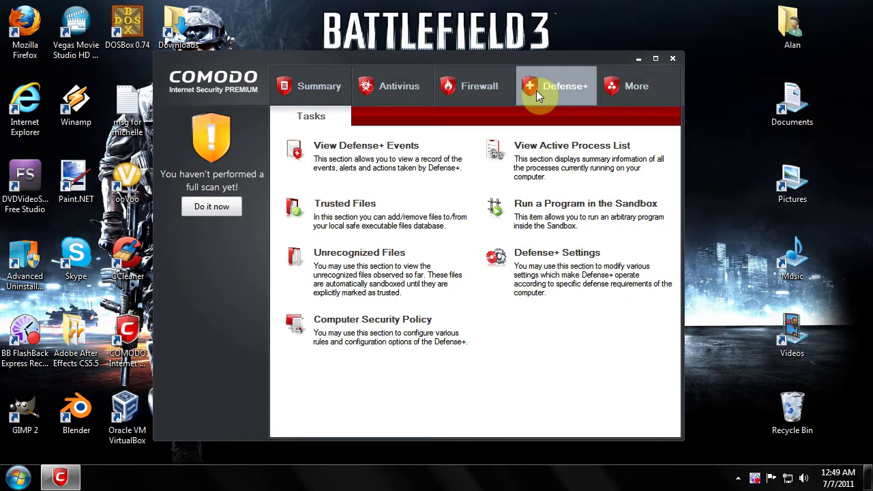
click(556, 254)
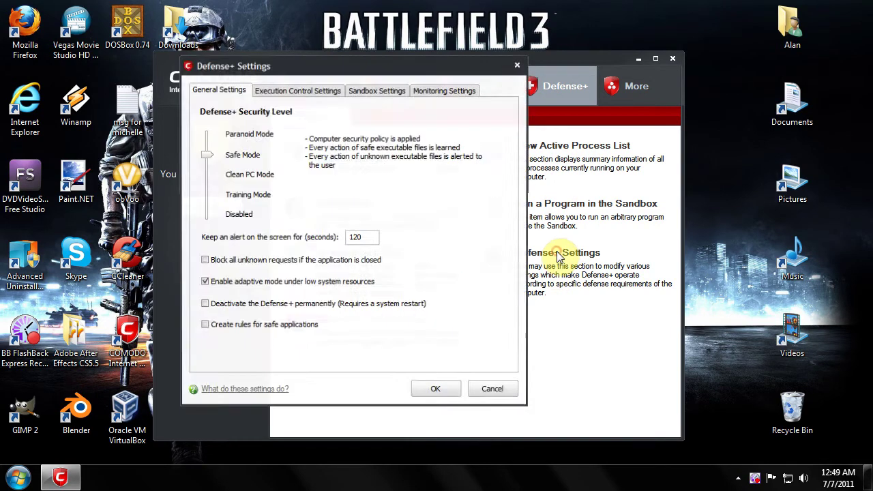
click(381, 90)
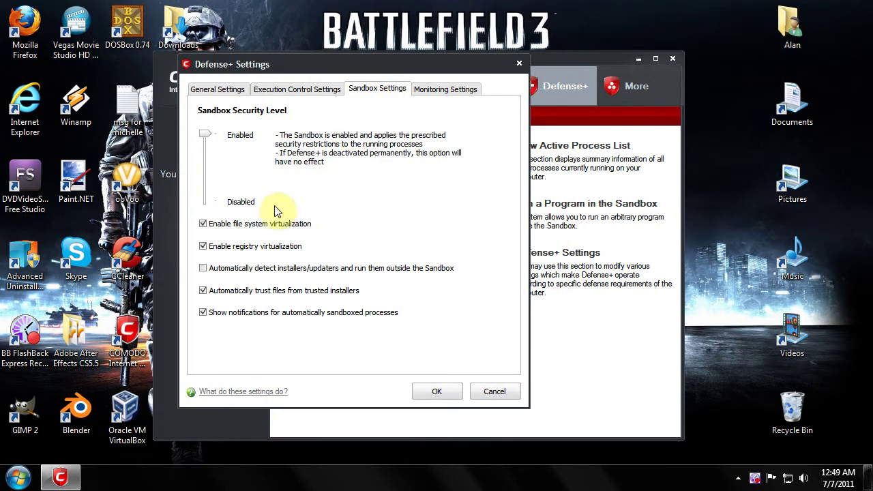
click(203, 268)
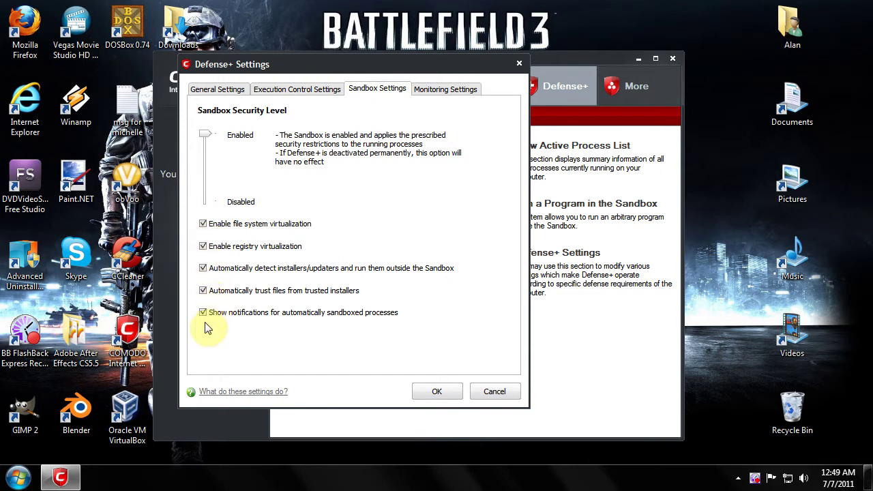
click(204, 269)
click(440, 395)
click(442, 394)
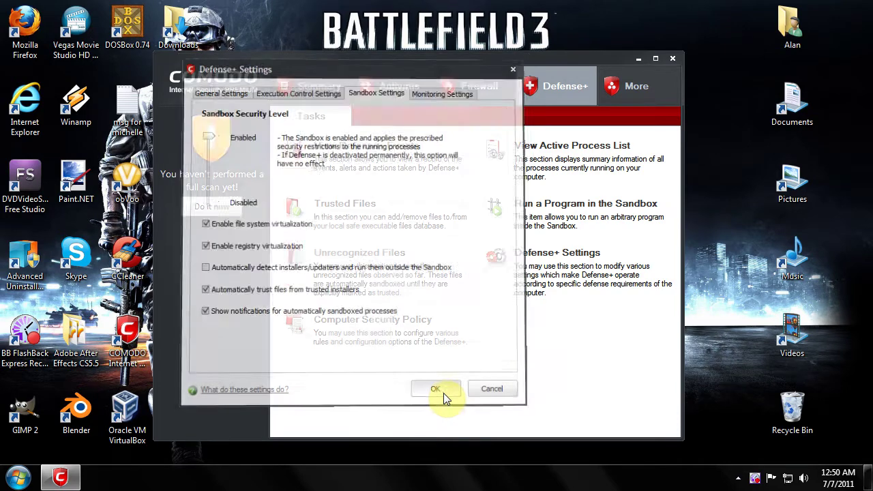
click(319, 87)
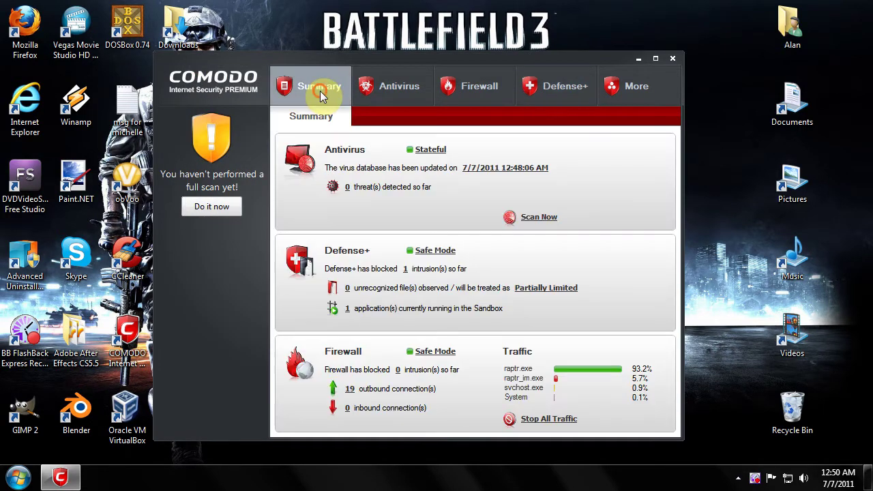
Close Comodo Internet Security, briefly open and close Firefox, and clear the desktop selection
click(672, 58)
click(338, 192)
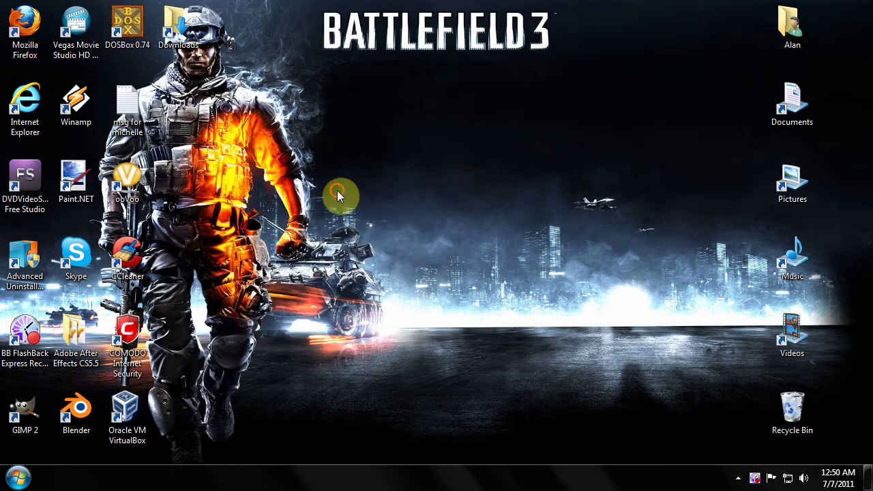
click(26, 27)
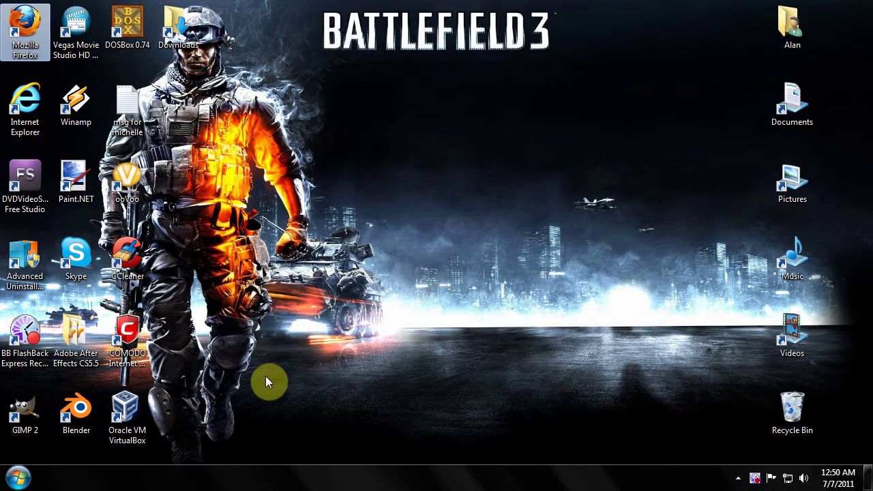
key(Return)
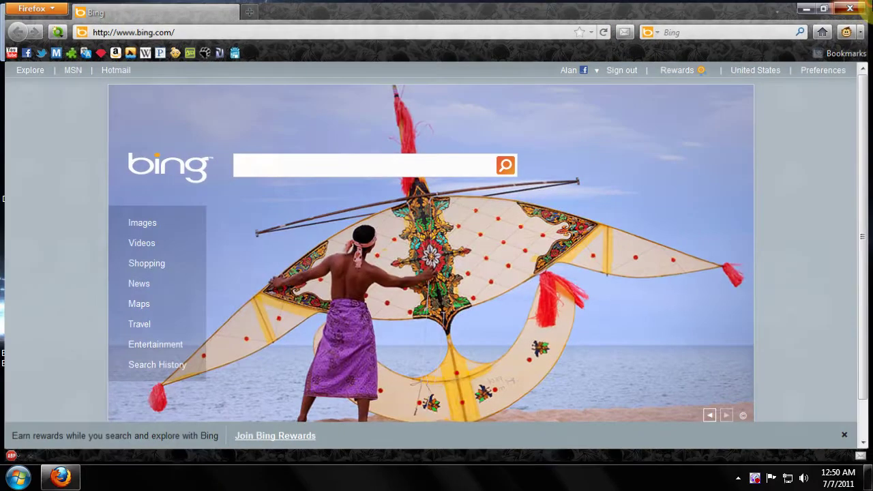
click(861, 7)
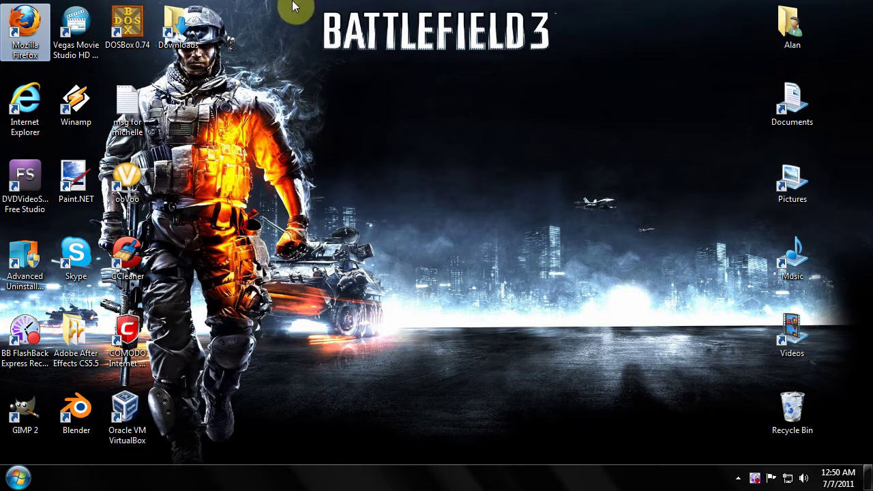
click(518, 304)
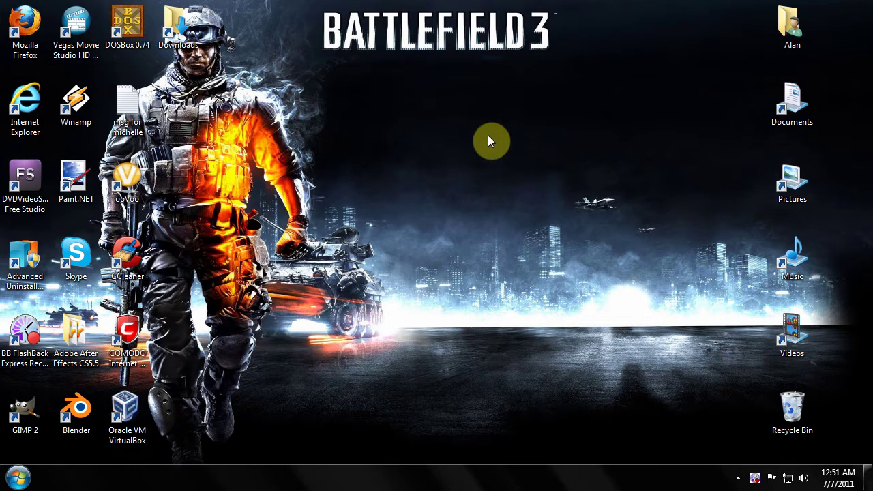
drag(346, 72, 681, 160)
drag(315, 2, 572, 62)
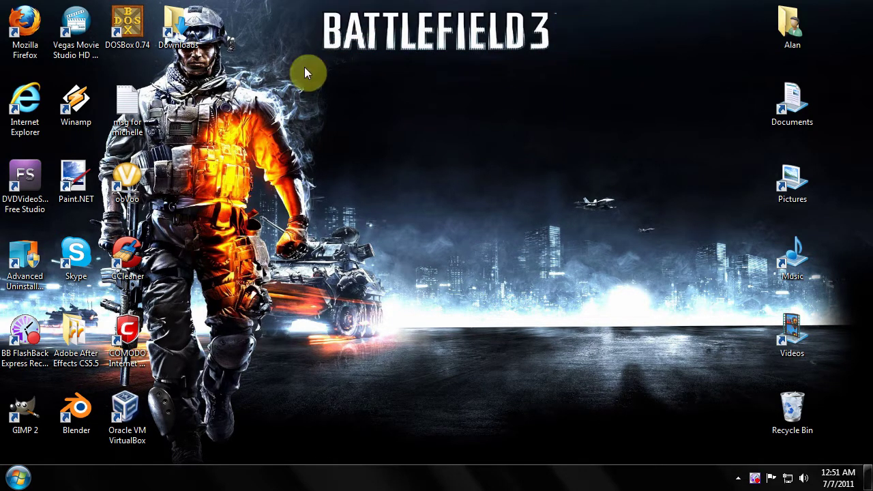
Launch Firefox and search Bing for 'comodo dns' using the toolbar search suggestion
click(24, 20)
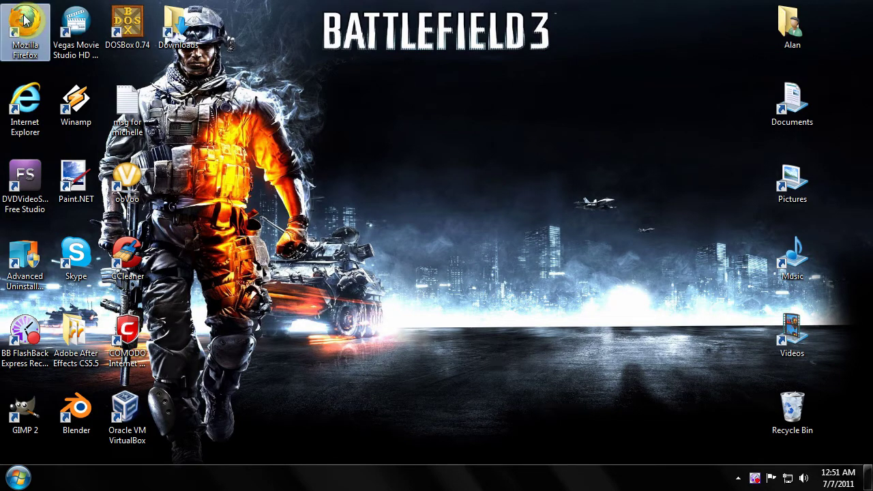
double_click(25, 21)
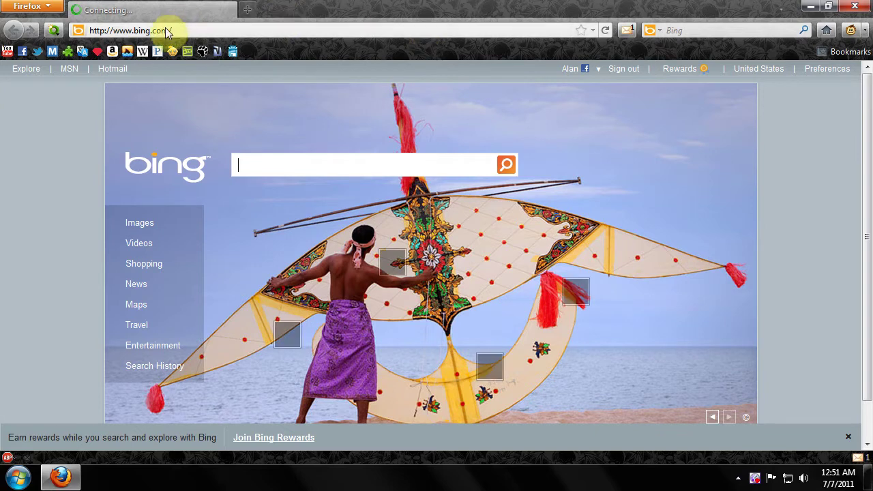
click(184, 30)
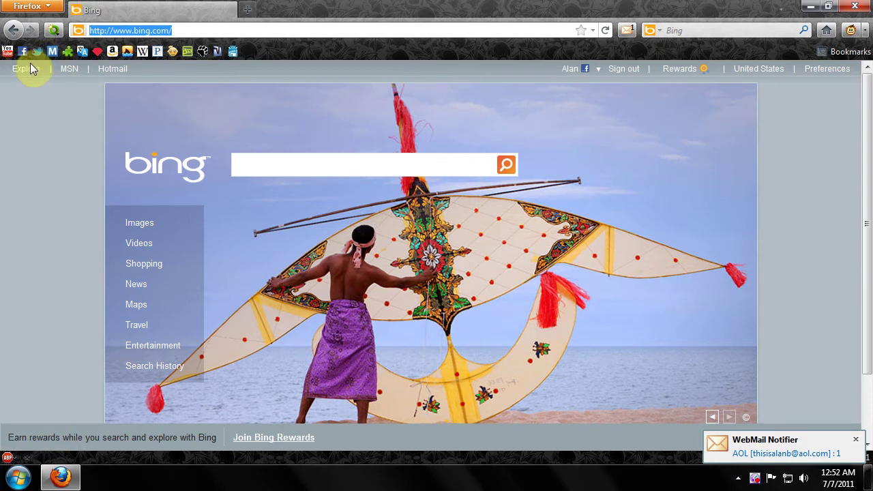
click(696, 29)
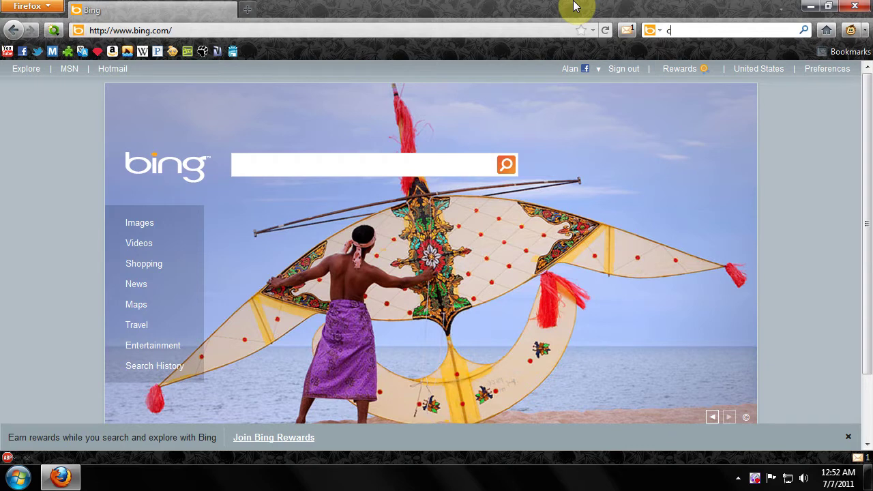
text(omodo)
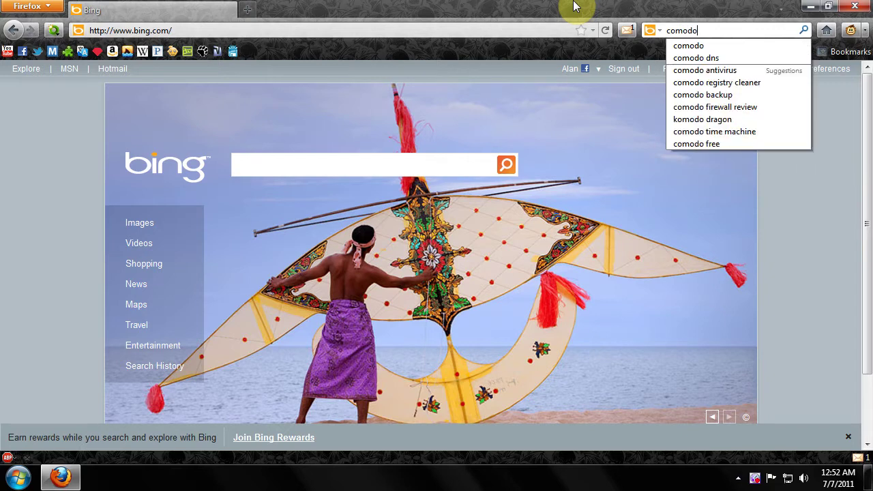
key(Down)
key(Down)
key(Return)
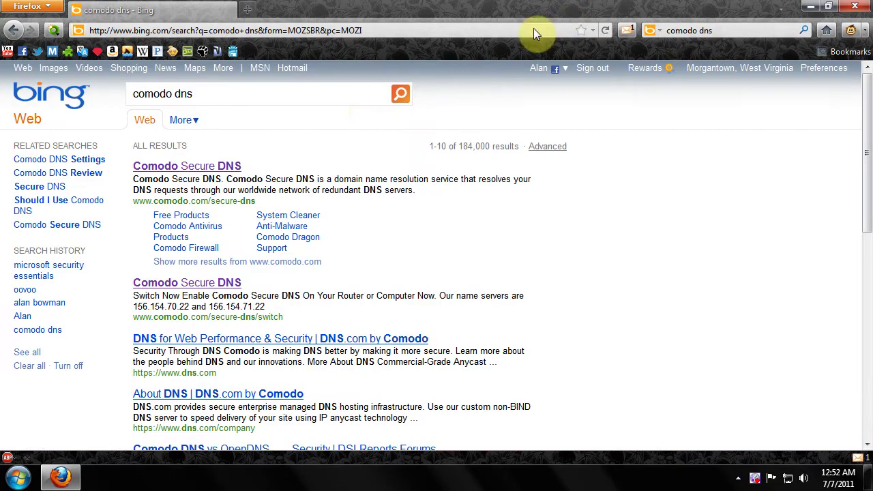
Open the Comodo Secure DNS website and go to its Router Instructions page
click(189, 165)
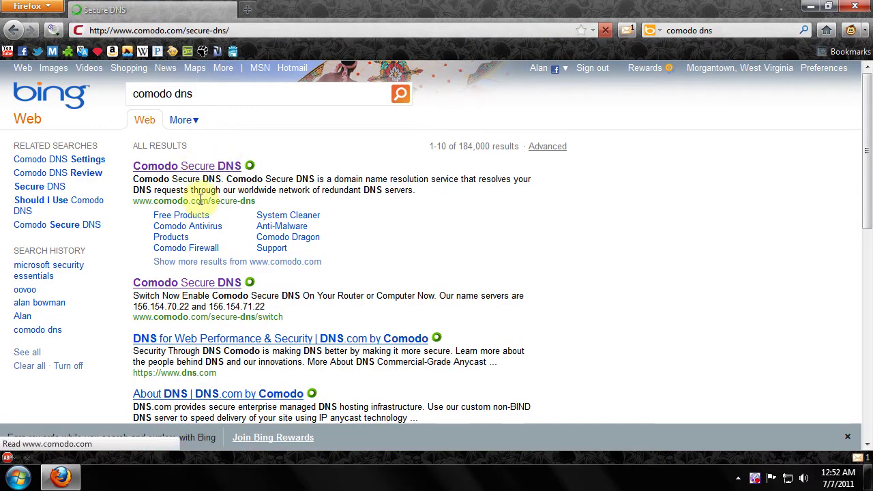
scroll(107, 258, down, 5)
scroll(125, 335, up, 4)
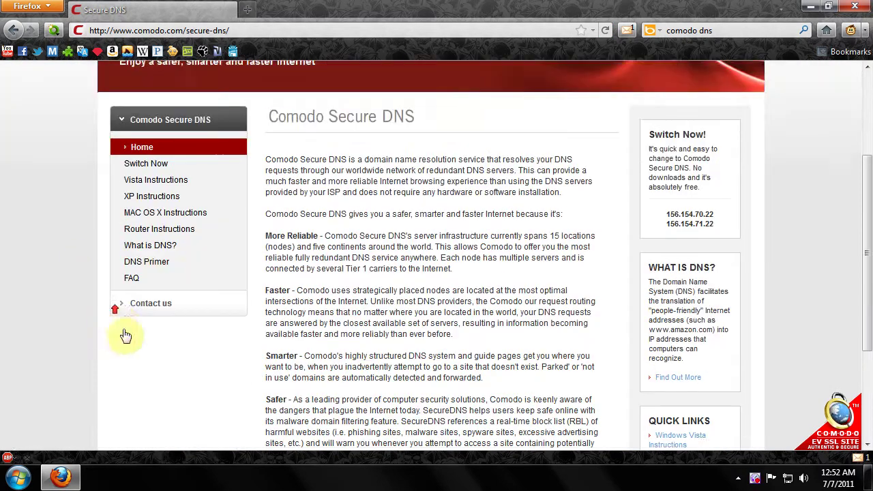
click(159, 307)
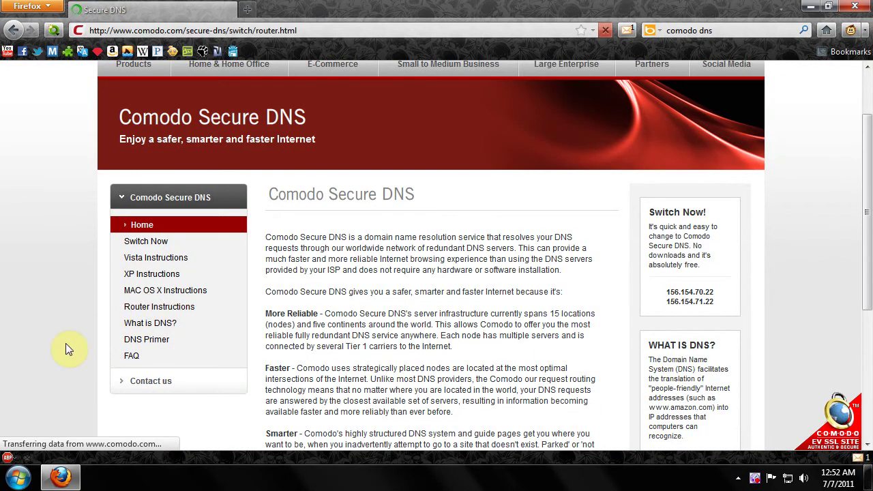
scroll(117, 336, down, 4)
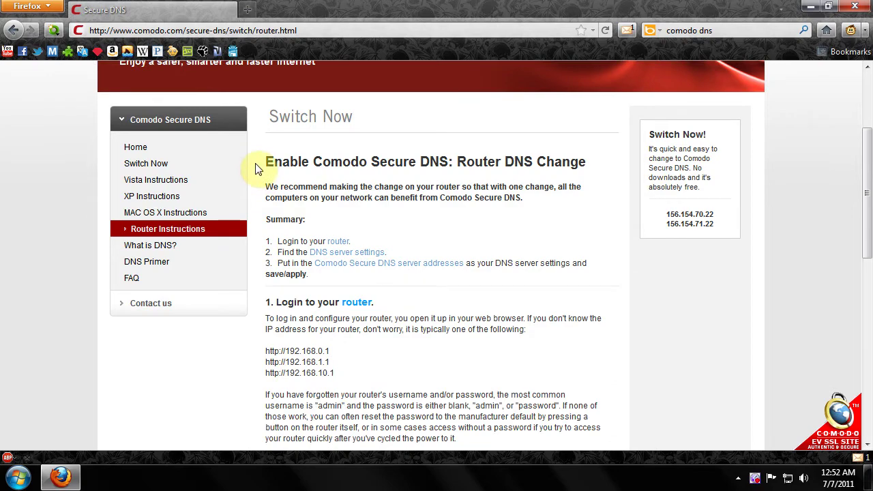
Read through the router setup instructions on the Comodo Secure DNS page
drag(260, 162, 611, 337)
scroll(627, 332, down, 3)
scroll(612, 310, up, 15)
scroll(559, 295, down, 12)
click(611, 336)
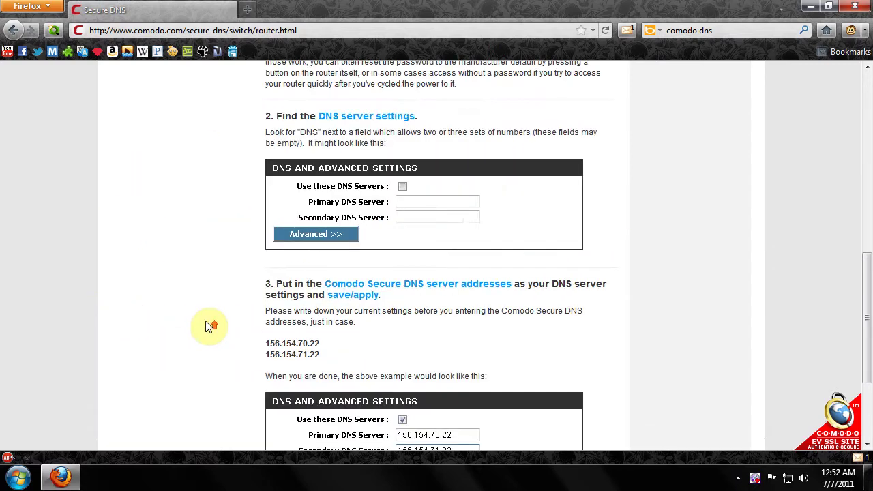
scroll(211, 326, up, 5)
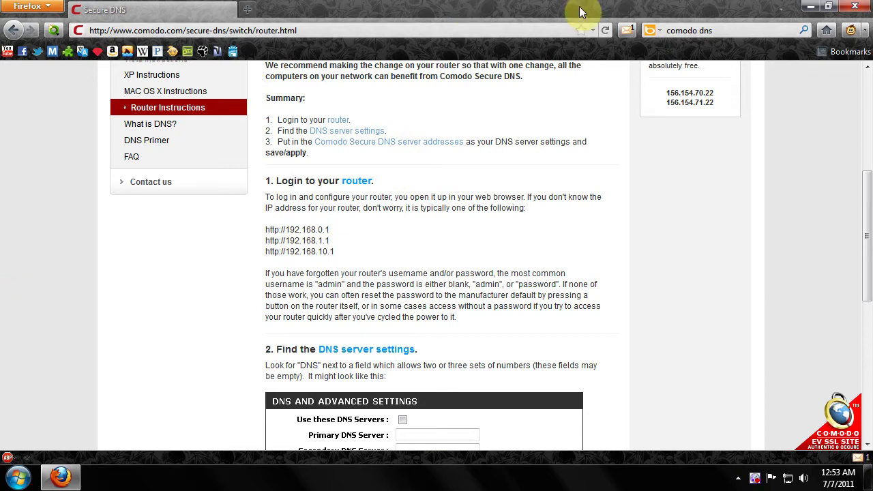
Highlight the DNS servers 156.154.70.22 and 156.154.71.22, then close Firefox
click(719, 32)
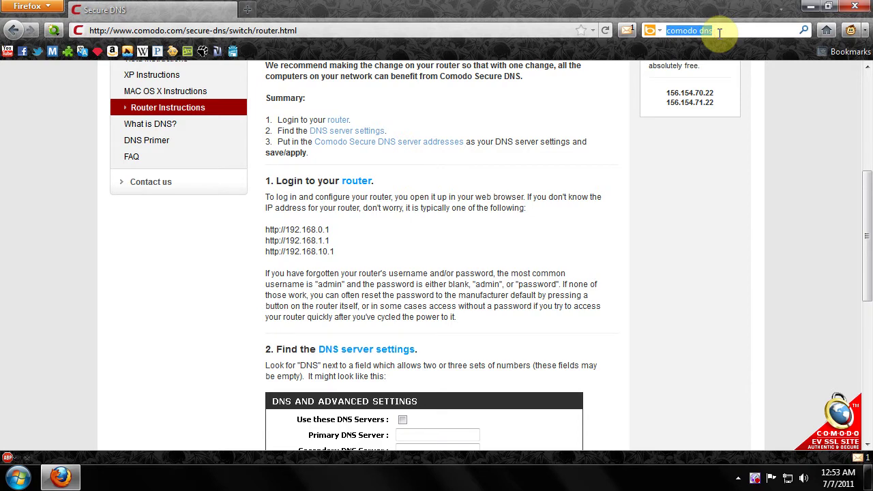
scroll(395, 228, down, 5)
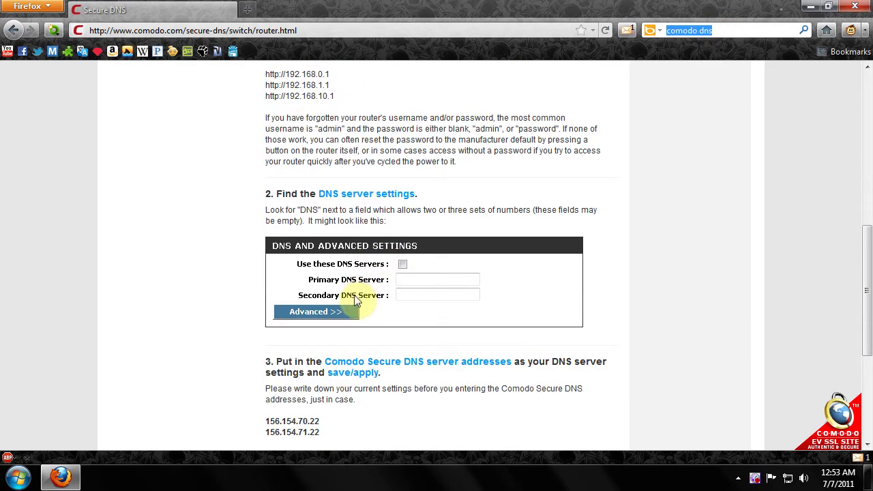
drag(273, 254, 325, 274)
click(264, 271)
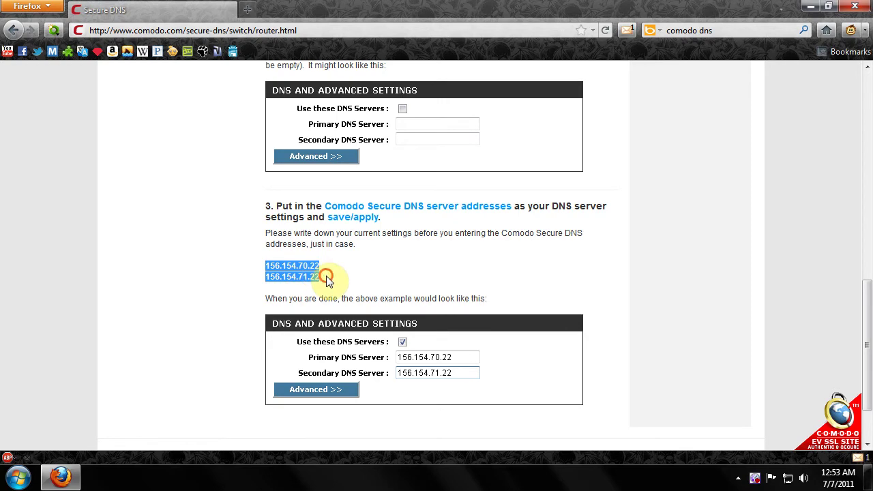
click(325, 274)
click(854, 6)
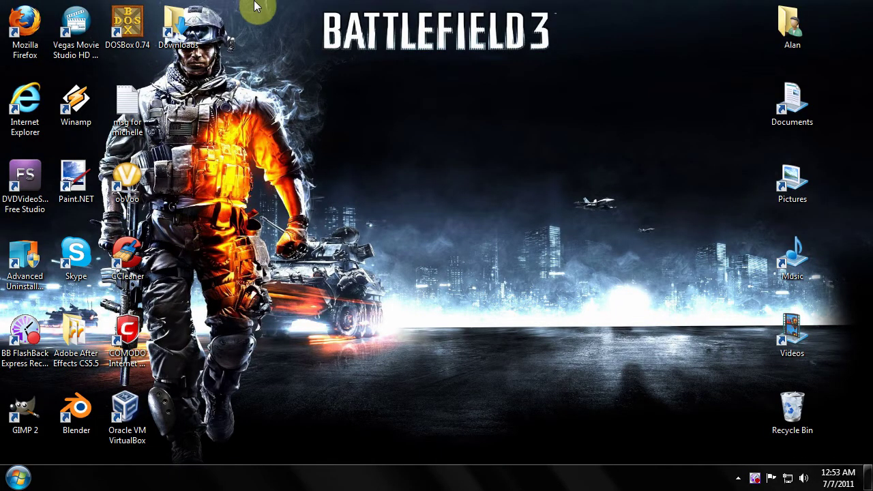
Launch Comodo Internet Security from the desktop icon and bring its Summary window forward
double_click(106, 329)
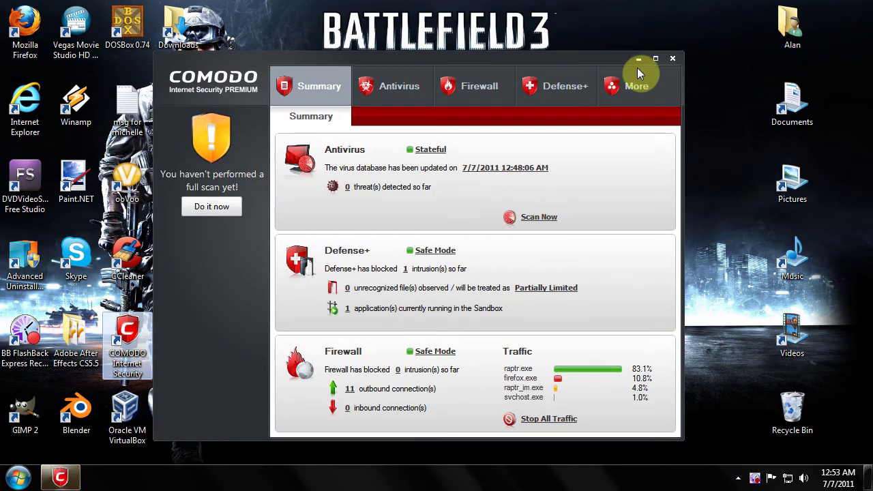
click(156, 58)
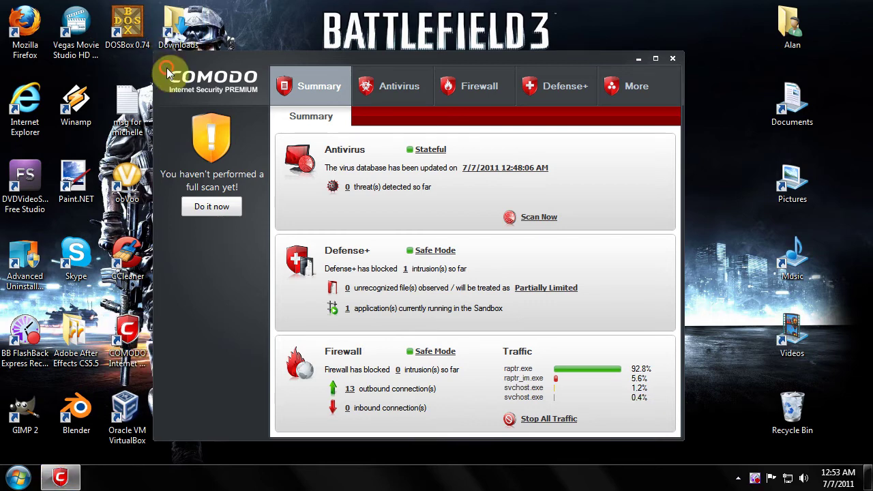